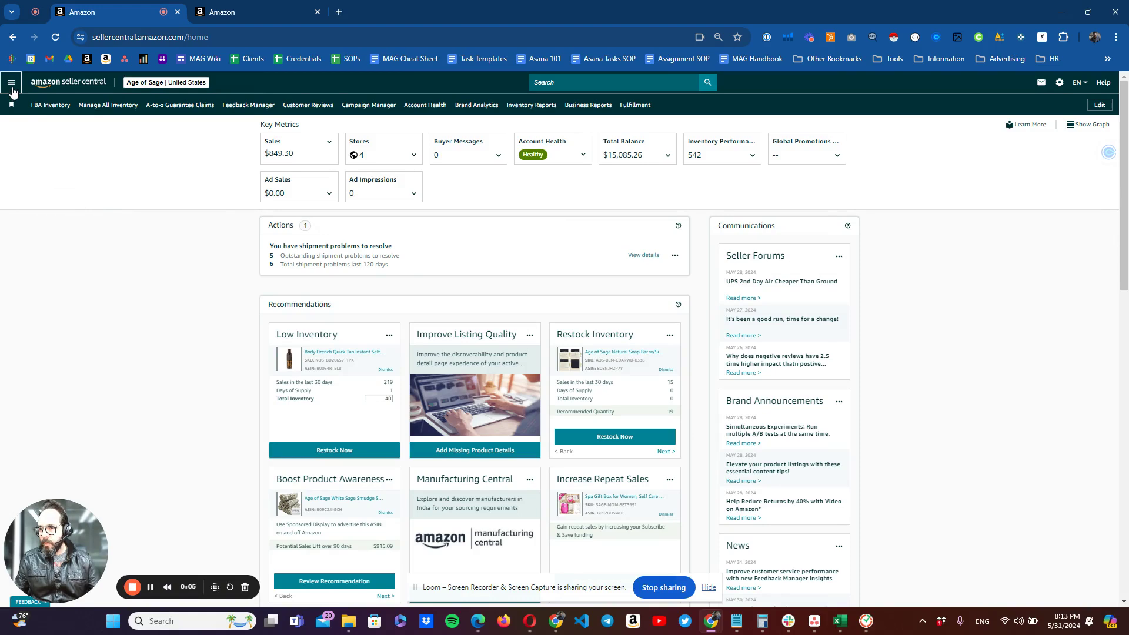
Go to User Permissions and open Manage Global Permissions for a secondary user
{"action": "left_click", "coordinate": [11, 83]}
{"action": "mouse_move", "coordinate": [18, 198]}
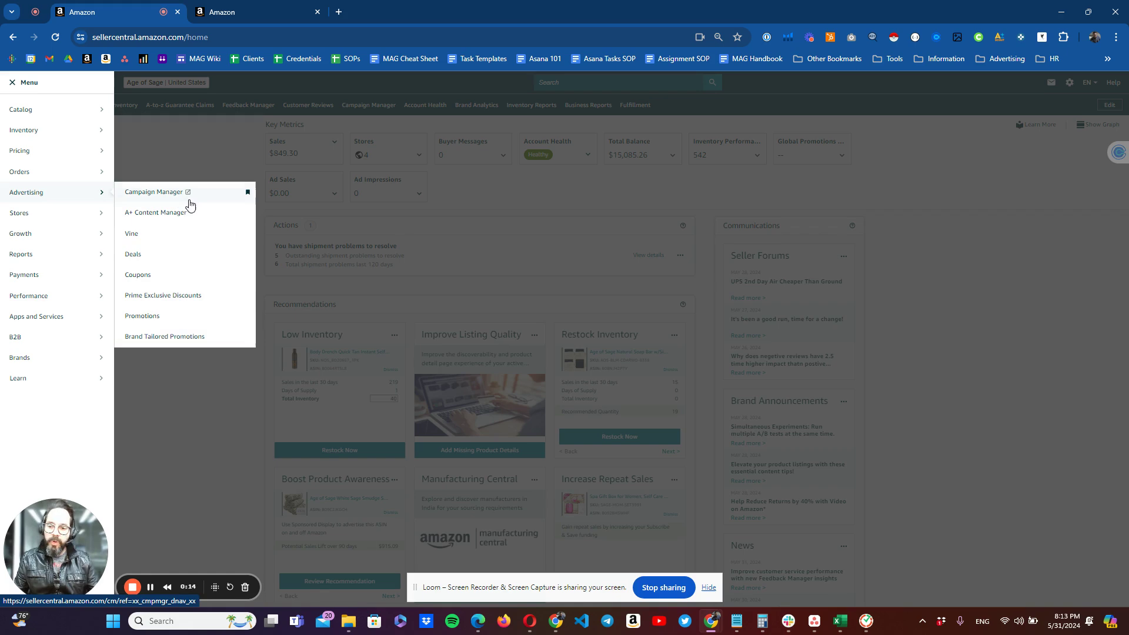
{"action": "left_click", "coordinate": [959, 297]}
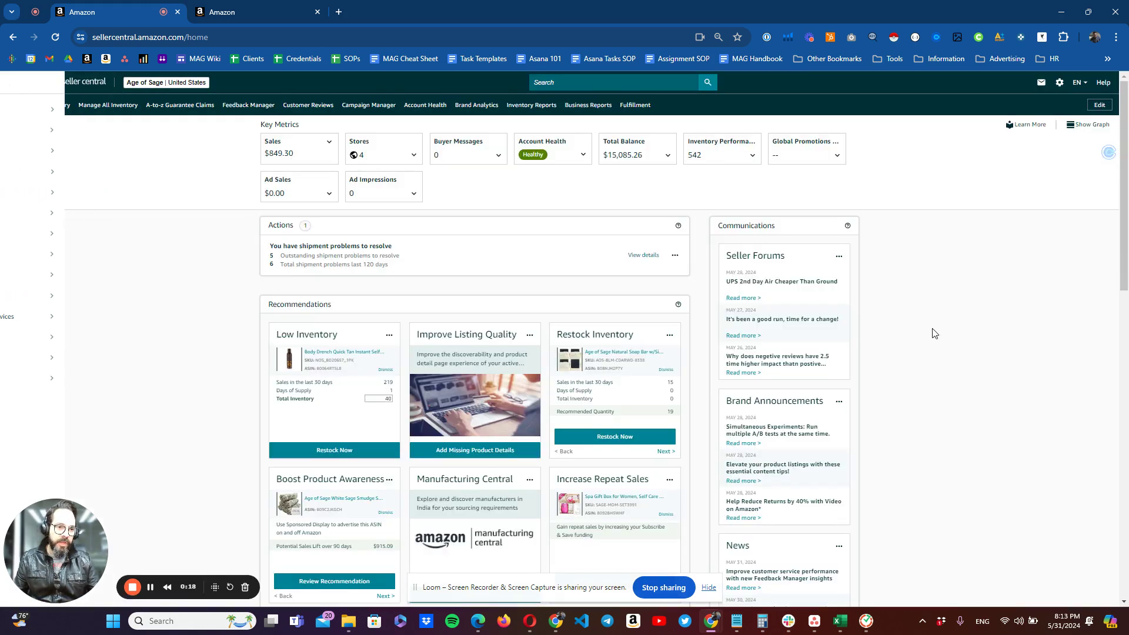
{"action": "mouse_move", "coordinate": [1060, 83]}
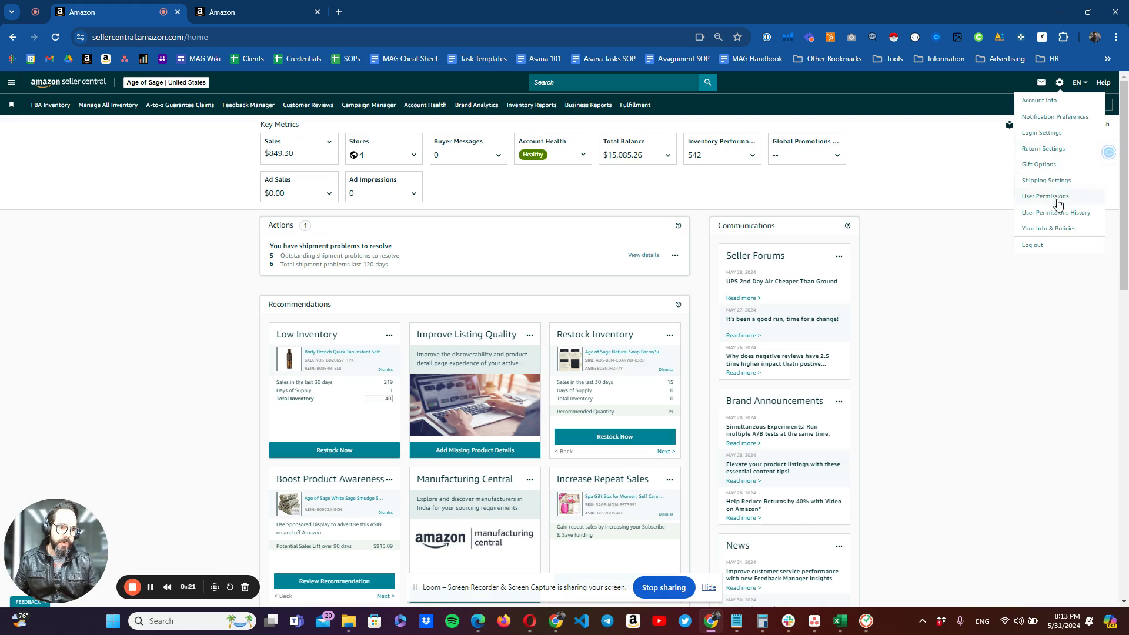
{"action": "left_click", "coordinate": [1050, 198]}
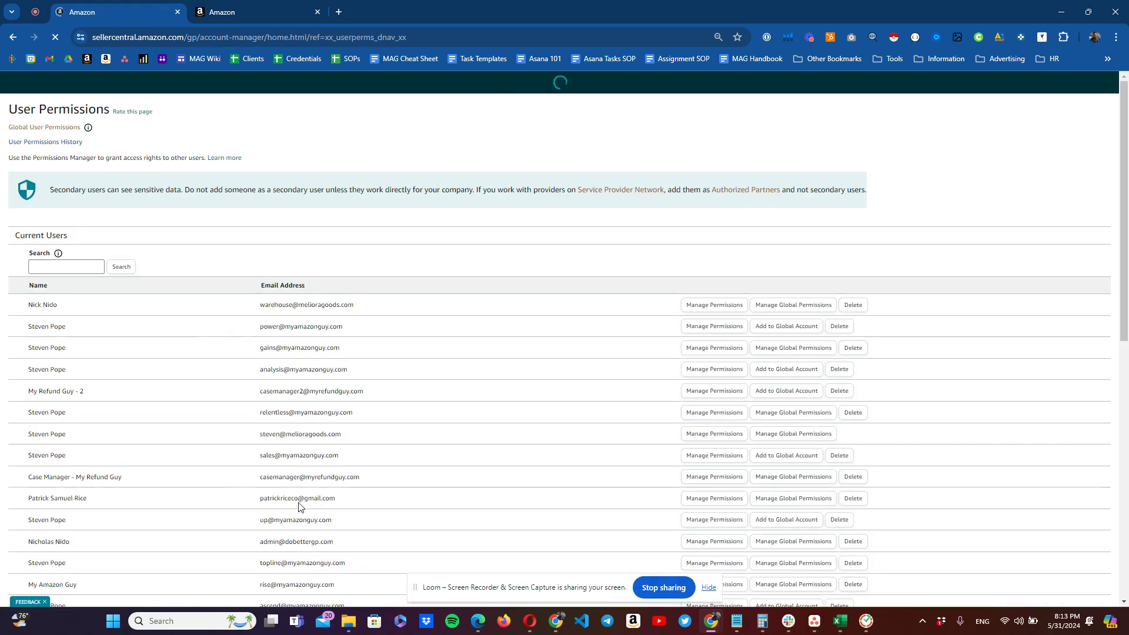
{"action": "scroll", "coordinate": [317, 520], "scroll_direction": "down", "scroll_amount": 2}
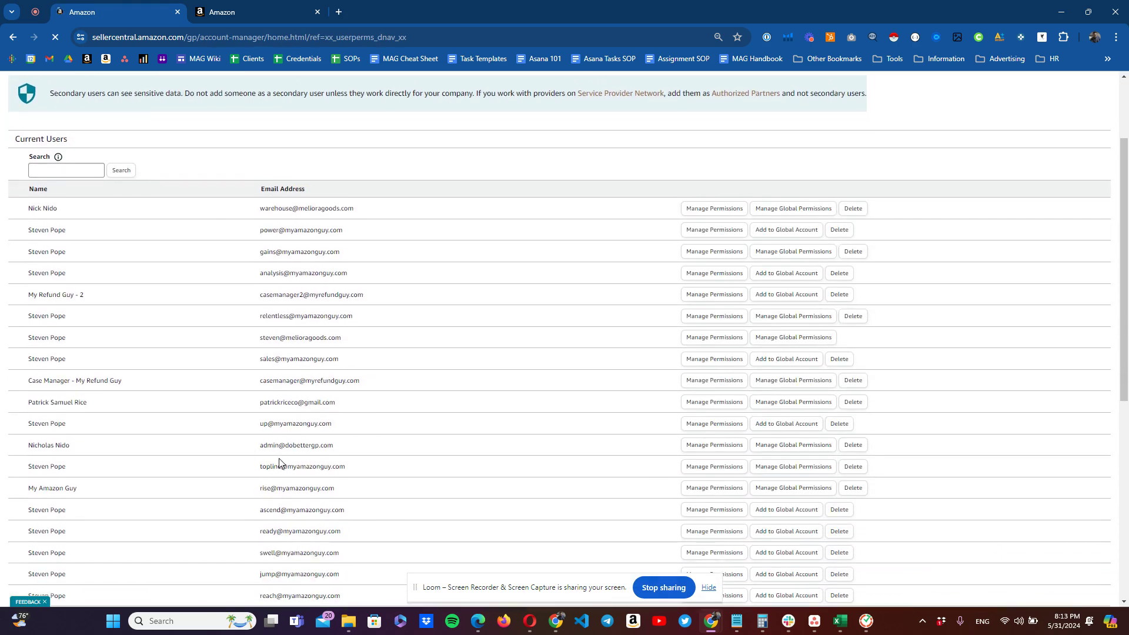
{"action": "left_click", "coordinate": [807, 469]}
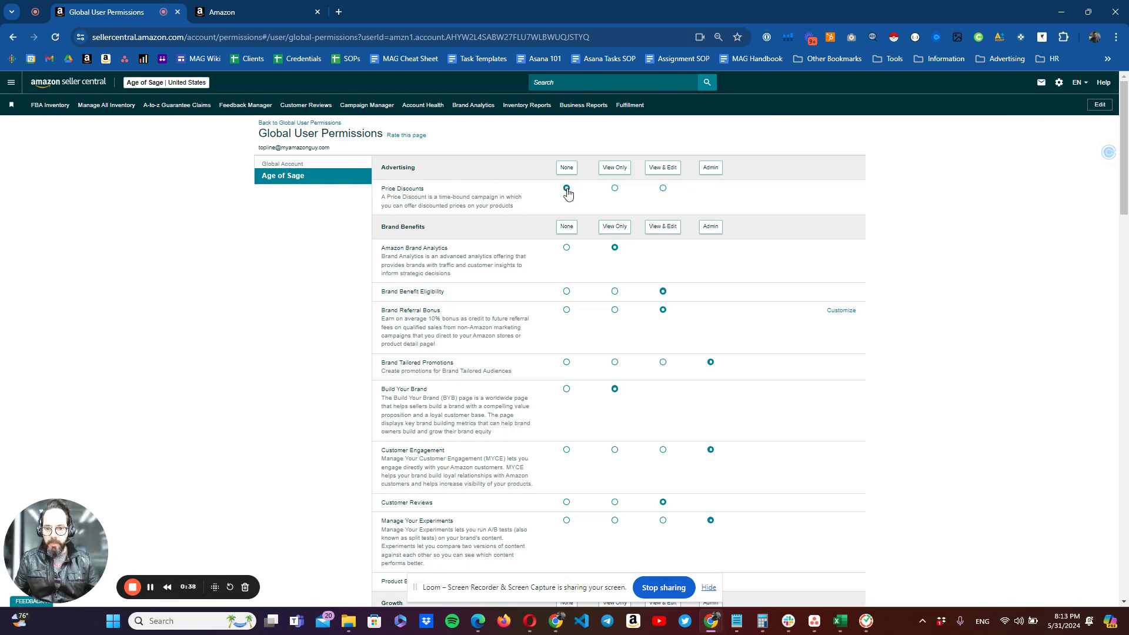
Set the user's Price Discounts access to View & Edit and save the changes
{"action": "left_click", "coordinate": [663, 188]}
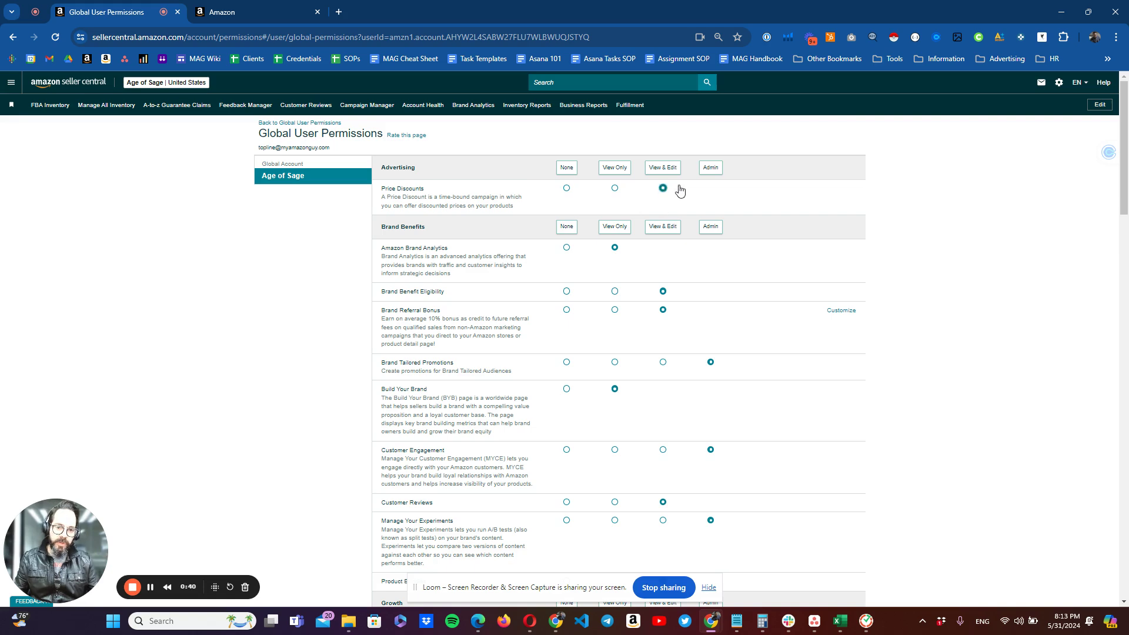
{"action": "scroll", "coordinate": [994, 376], "scroll_direction": "down", "scroll_amount": 20}
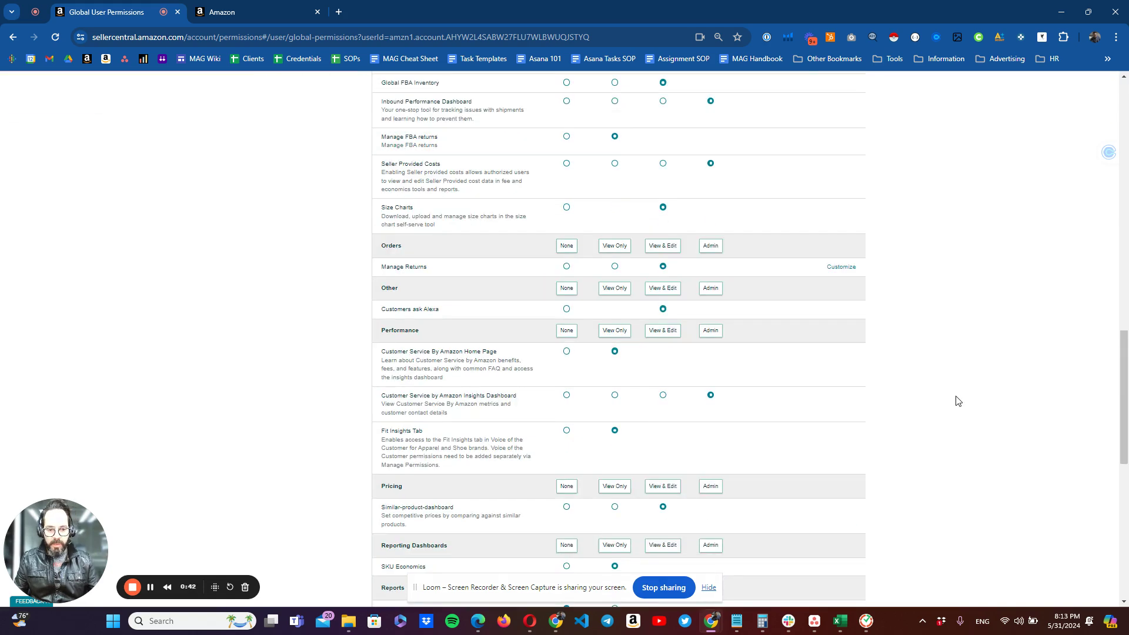
{"action": "left_click", "coordinate": [595, 551]}
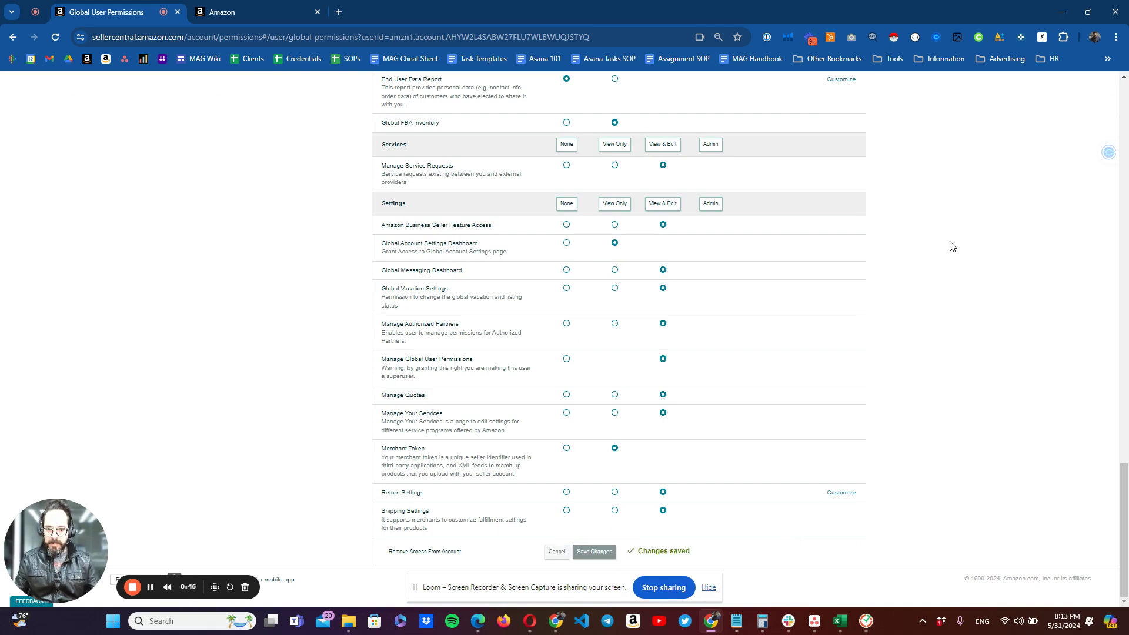
{"action": "scroll", "coordinate": [942, 332], "scroll_direction": "up", "scroll_amount": 20}
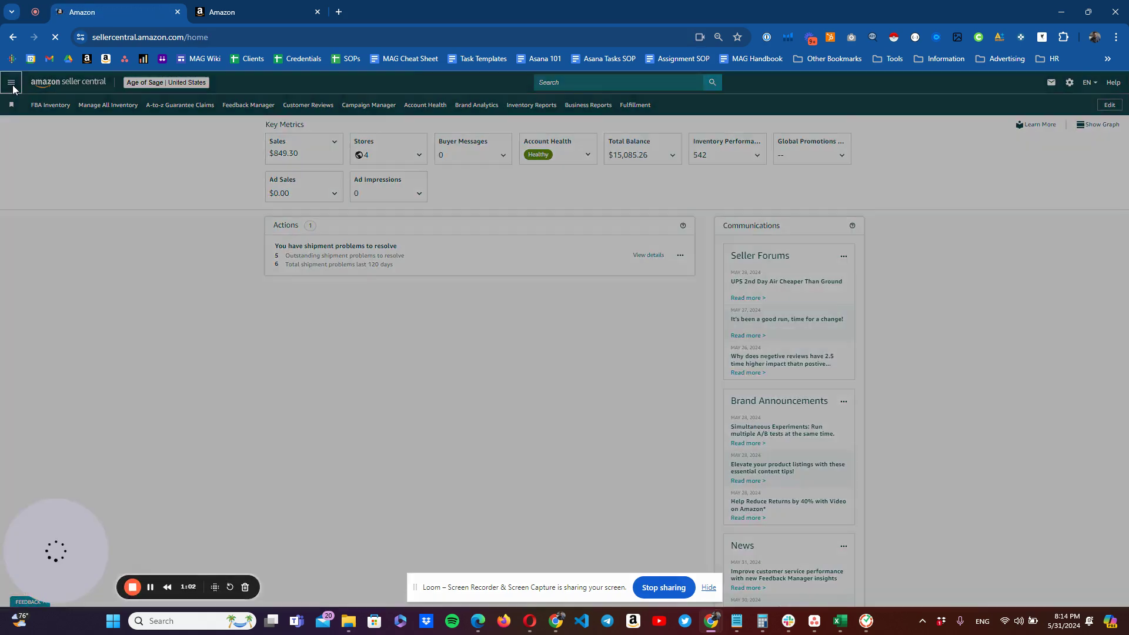
Go to Price Discounts under Advertising in the main menu
{"action": "left_click", "coordinate": [11, 83]}
{"action": "mouse_move", "coordinate": [61, 196]}
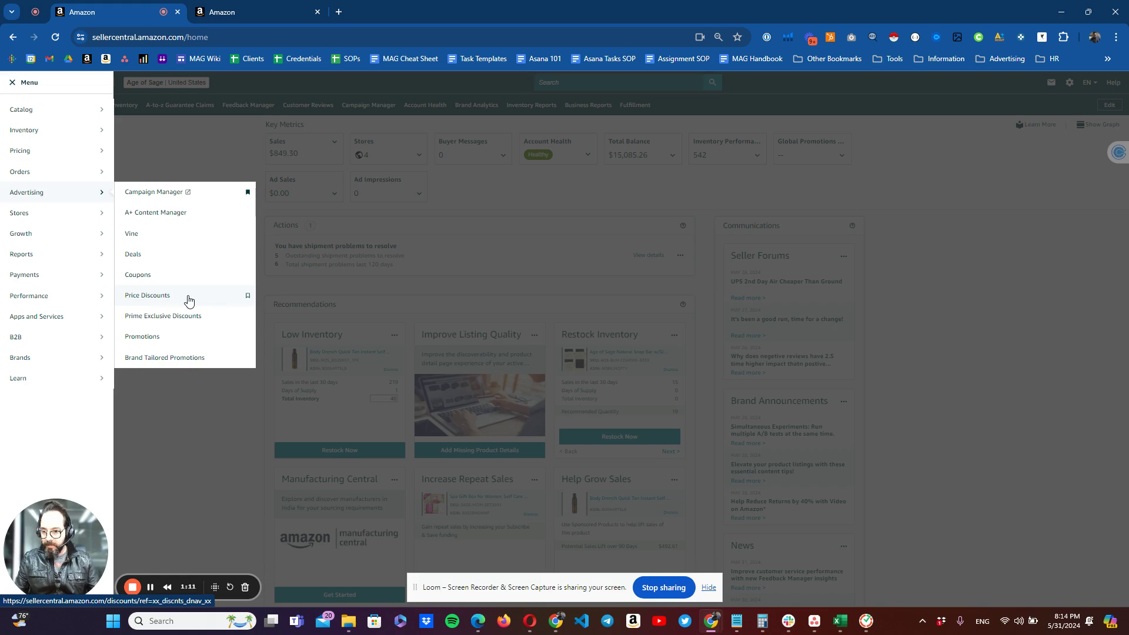
{"action": "left_click", "coordinate": [188, 301]}
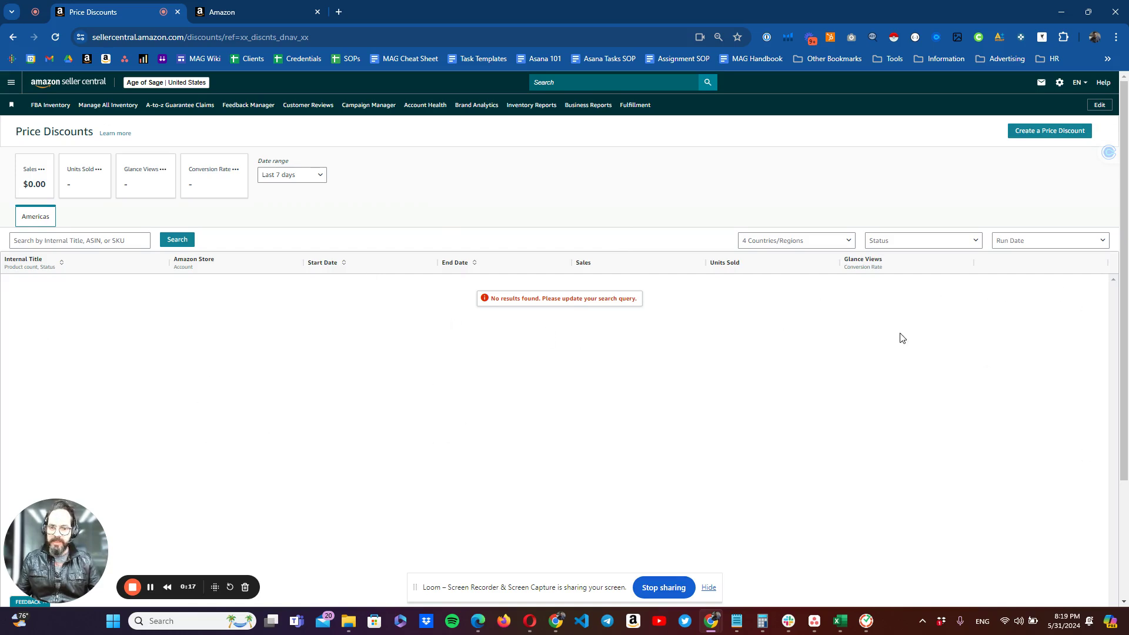
Create a price discount 'Test Price Discount Dashboard' for the United States (US) store and Age of Sage account
{"action": "left_click", "coordinate": [1047, 136]}
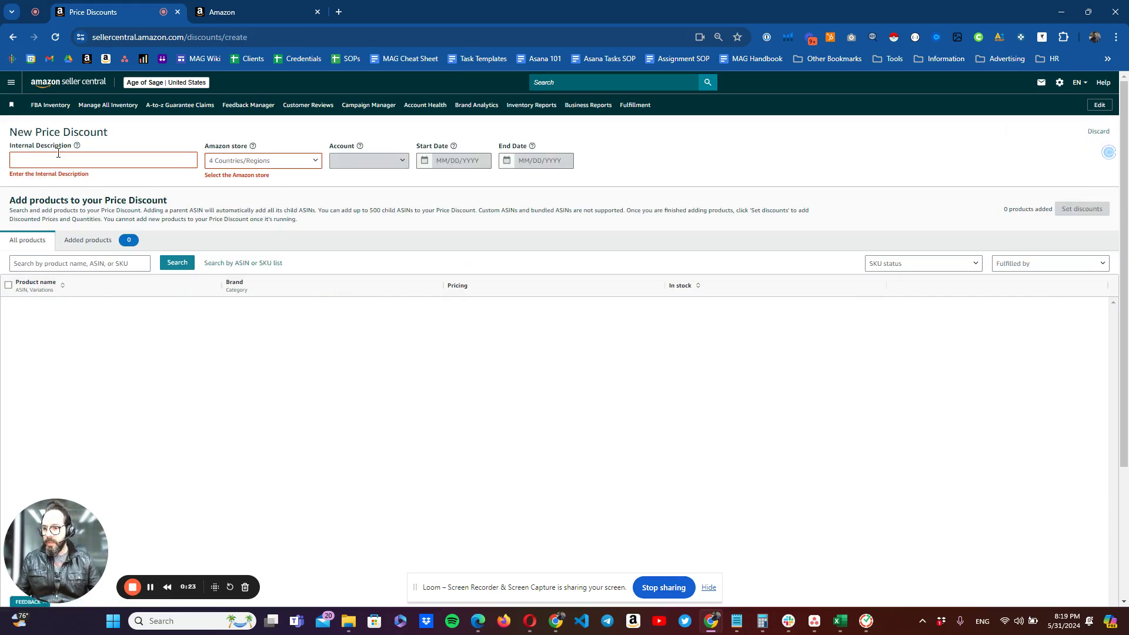
{"action": "left_click", "coordinate": [67, 158]}
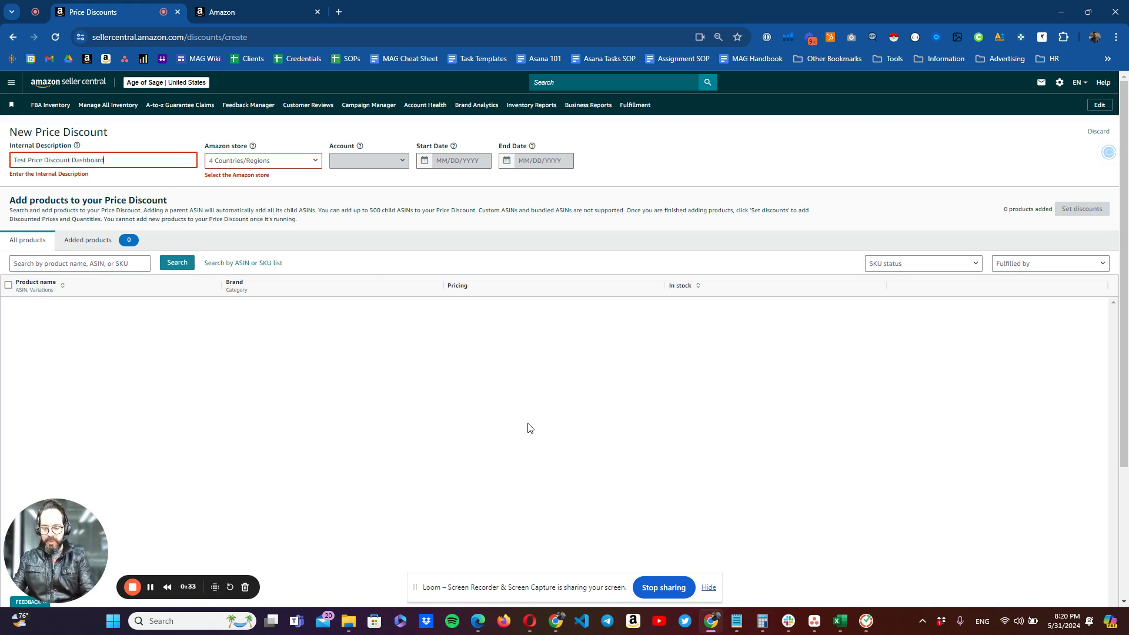
{"action": "left_click", "coordinate": [285, 162]}
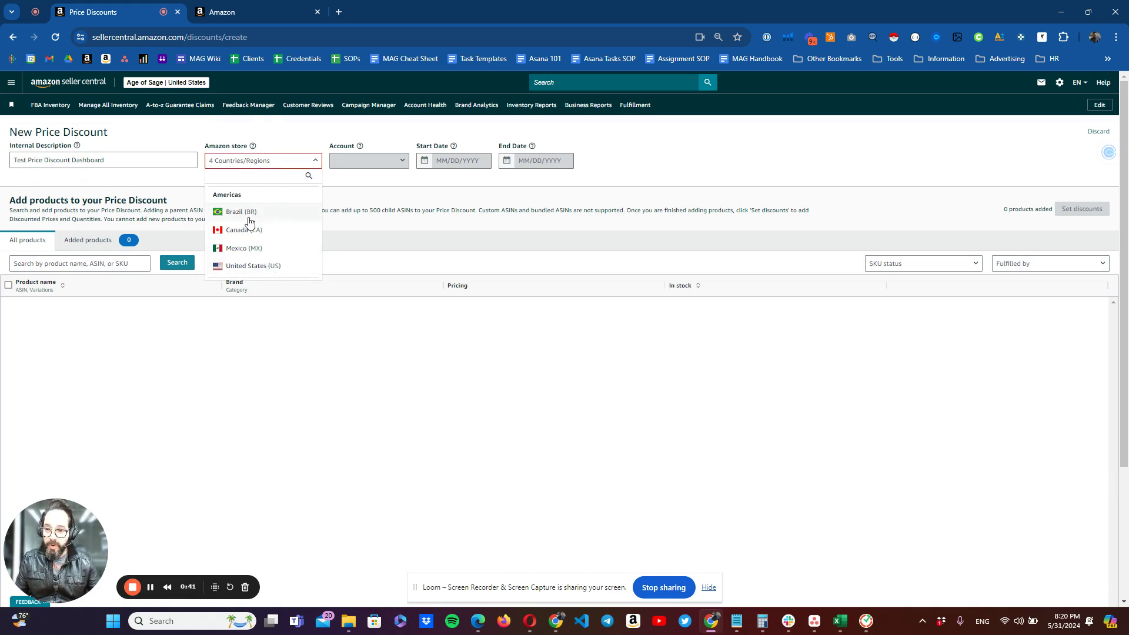
{"action": "left_click", "coordinate": [267, 268]}
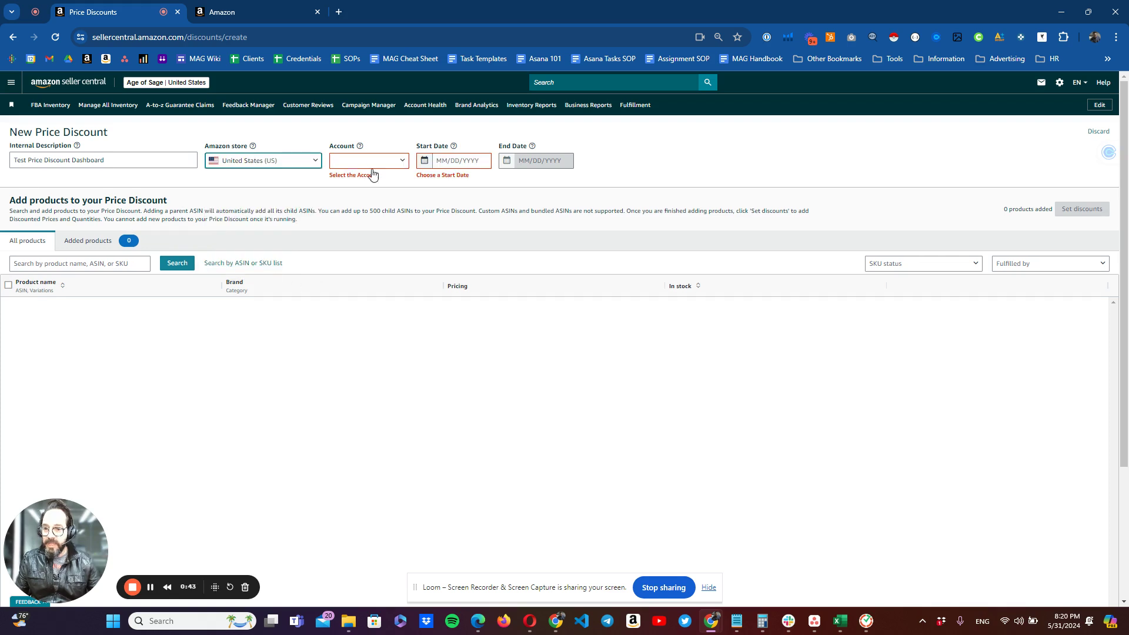
{"action": "left_click", "coordinate": [383, 162]}
{"action": "left_click", "coordinate": [370, 176]}
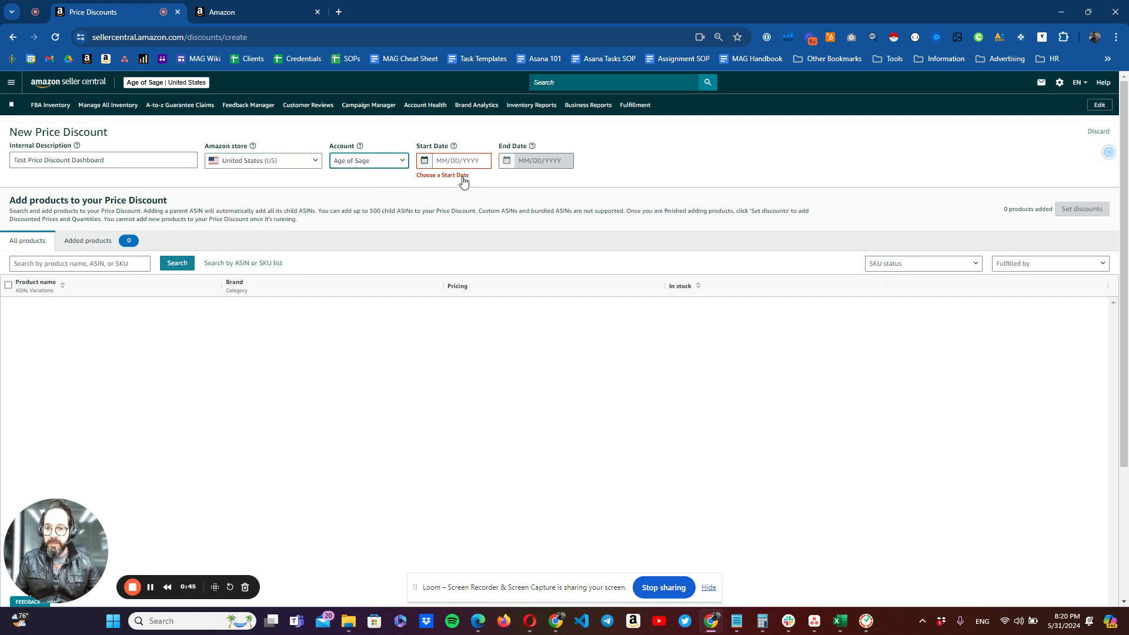
{"action": "left_click", "coordinate": [454, 161]}
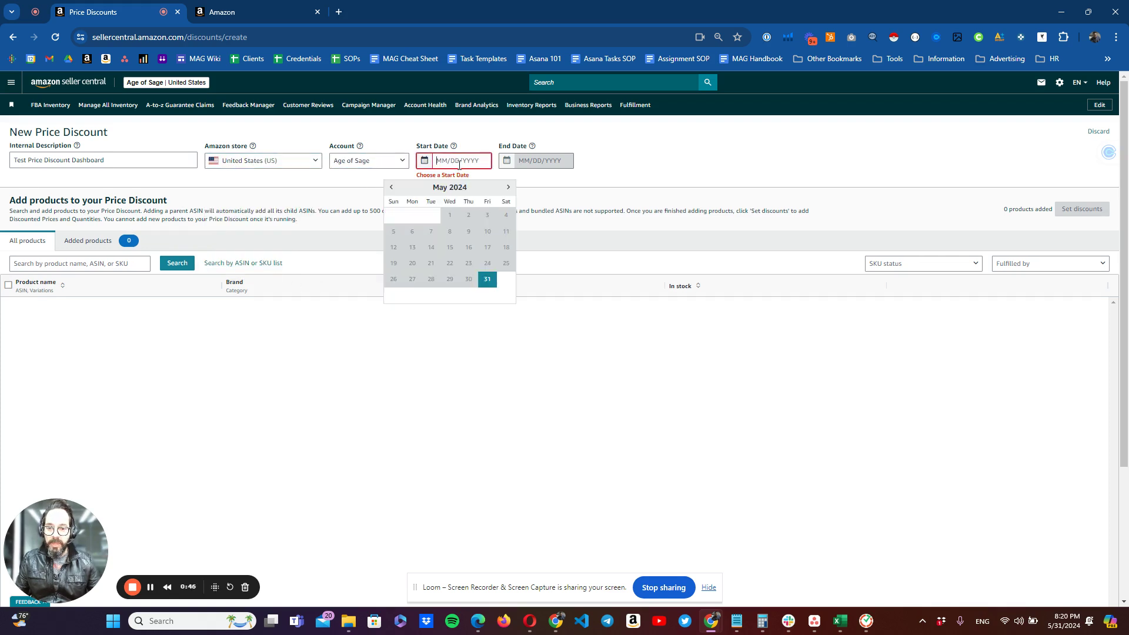
Set the discount's start date to 06/01/2024 and end date to 07/01/2024
{"action": "left_click", "coordinate": [509, 188]}
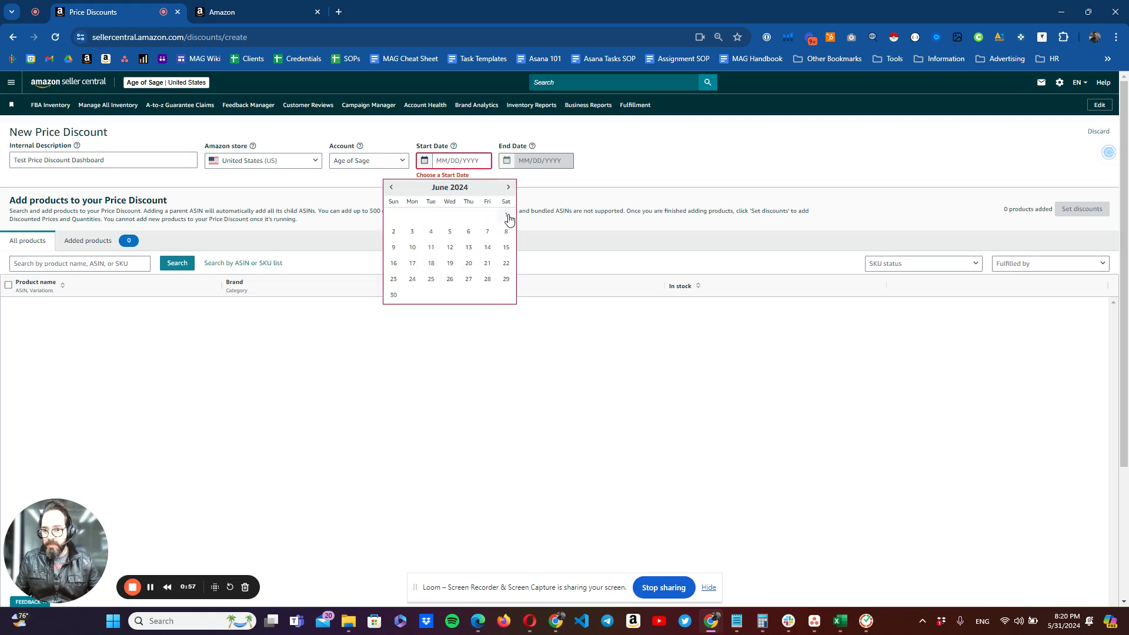
{"action": "left_click", "coordinate": [507, 217]}
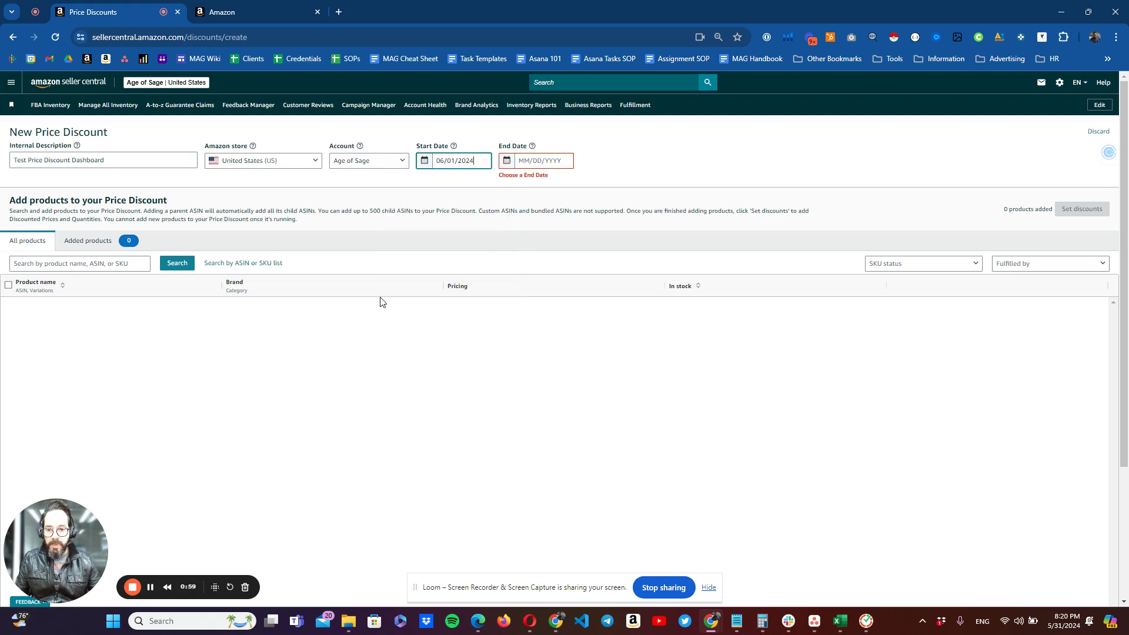
{"action": "left_click", "coordinate": [555, 159]}
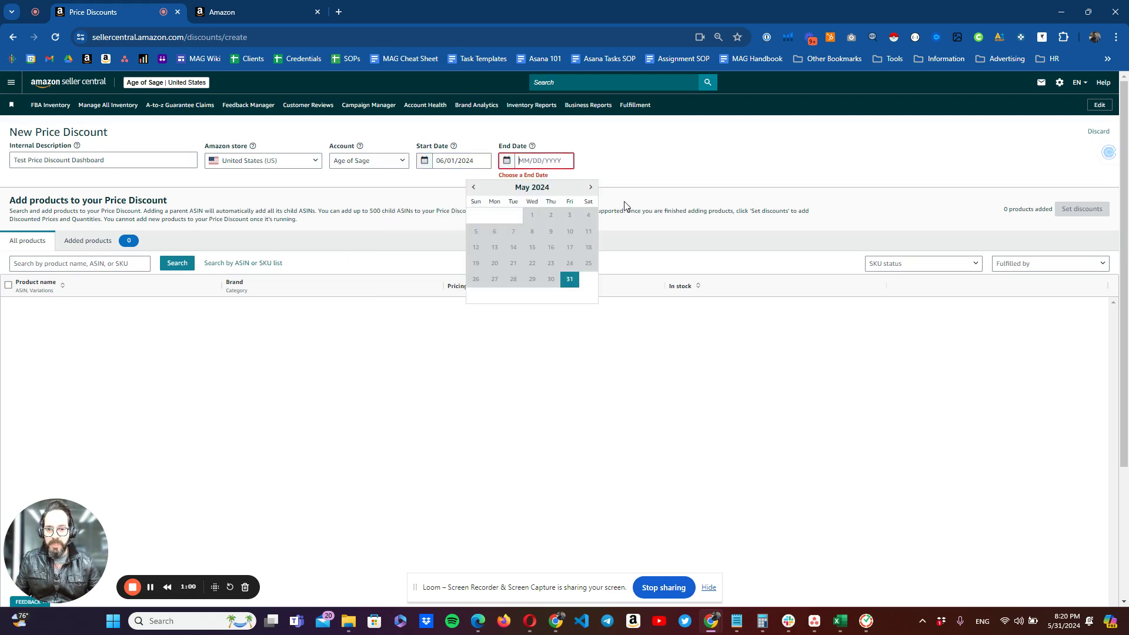
{"action": "left_click", "coordinate": [591, 188]}
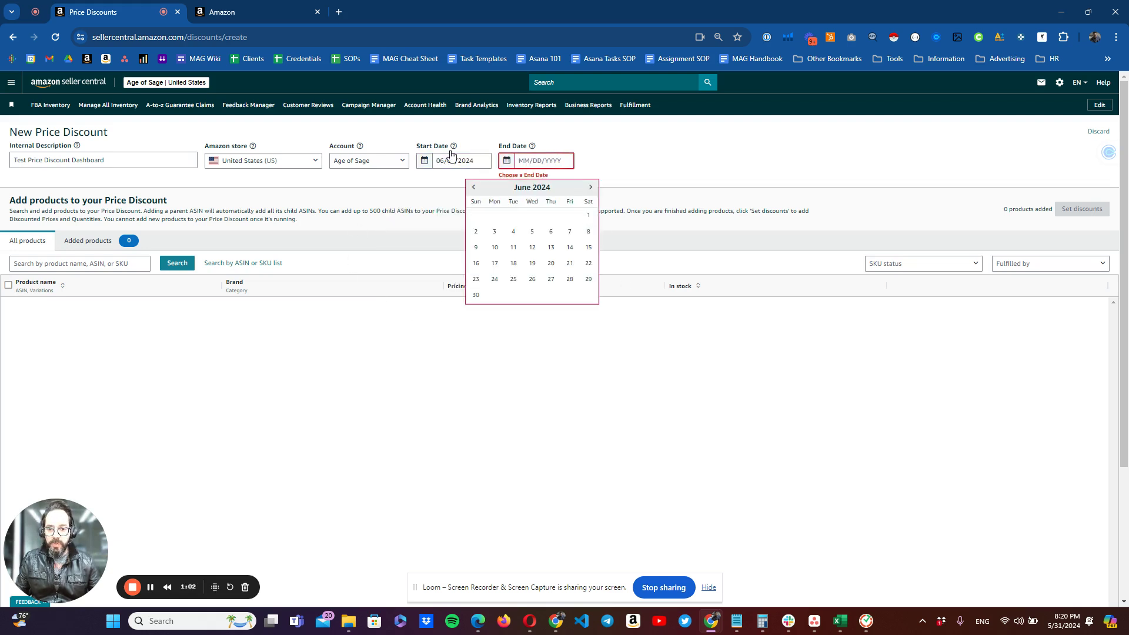
{"action": "left_click", "coordinate": [591, 187]}
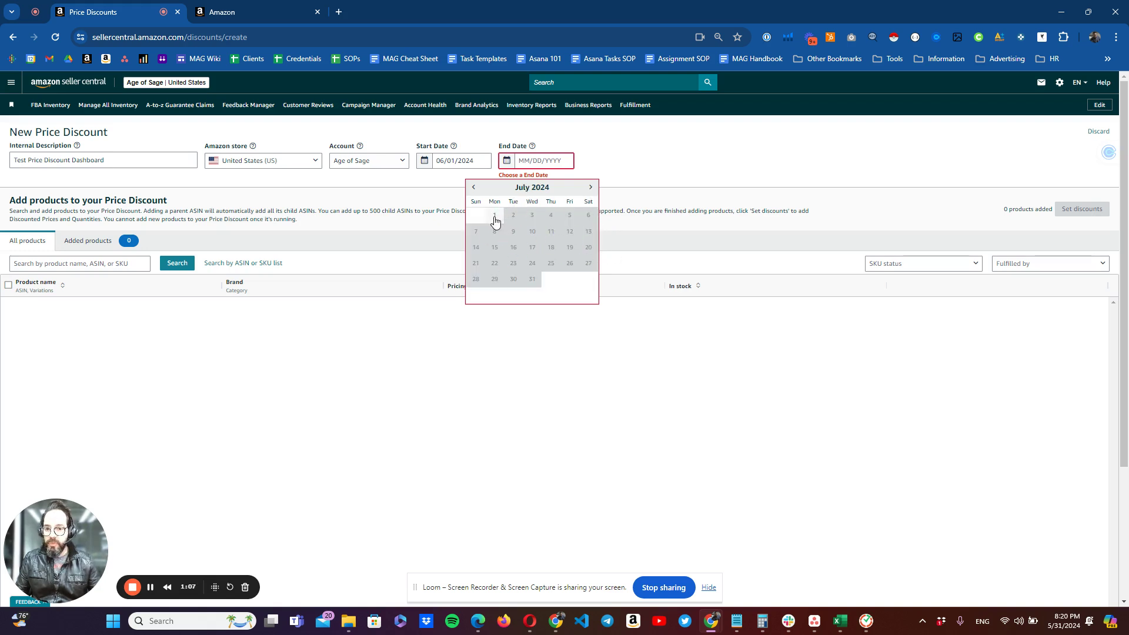
{"action": "left_click", "coordinate": [494, 218]}
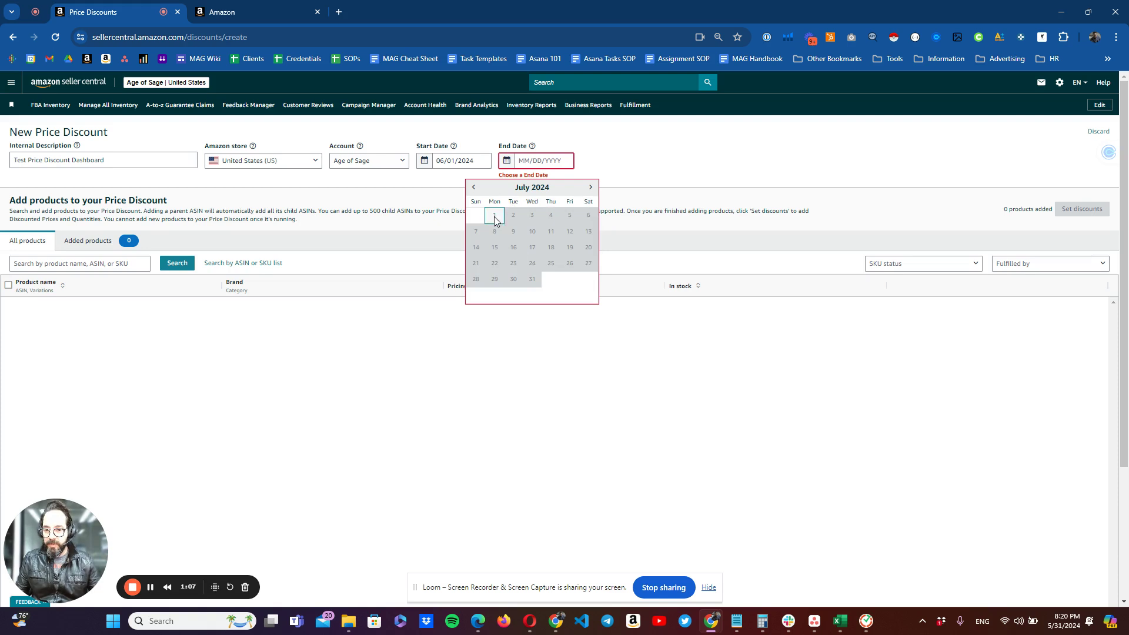
{"action": "left_click", "coordinate": [557, 160]}
{"action": "left_click", "coordinate": [351, 353]}
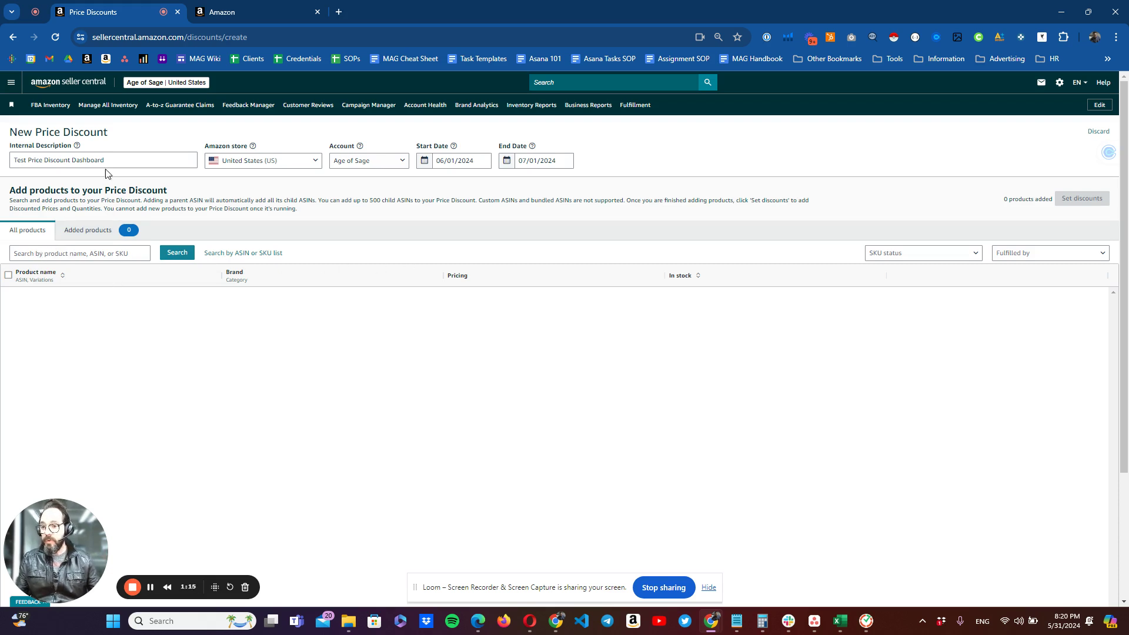
Check the Manage Inventory page, then return to the new price discount form
{"action": "mouse_move", "coordinate": [254, 15]}
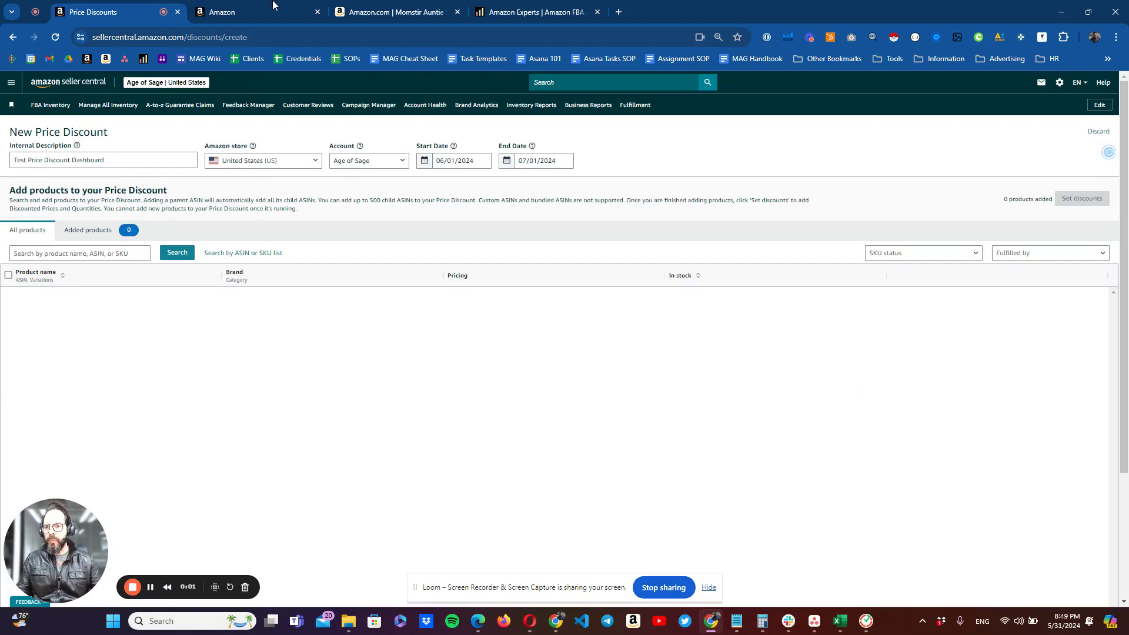
{"action": "left_click", "coordinate": [262, 15]}
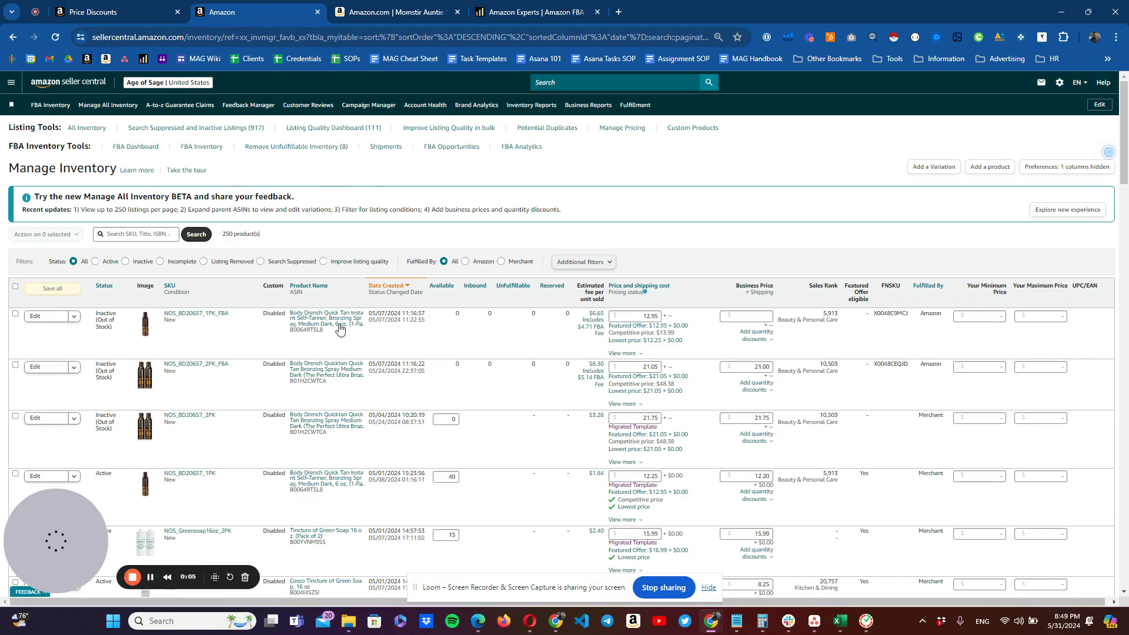
{"action": "left_click", "coordinate": [123, 17]}
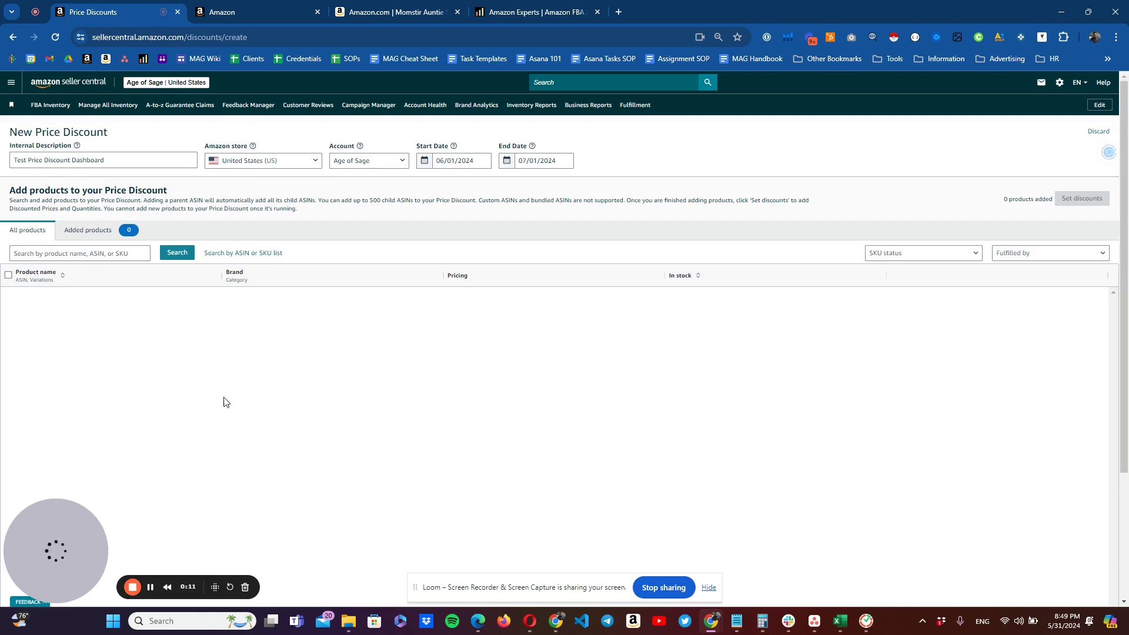
Search products by parent ASIN B088TVYWK9 to list its 12 child variations
{"action": "left_click", "coordinate": [90, 255]}
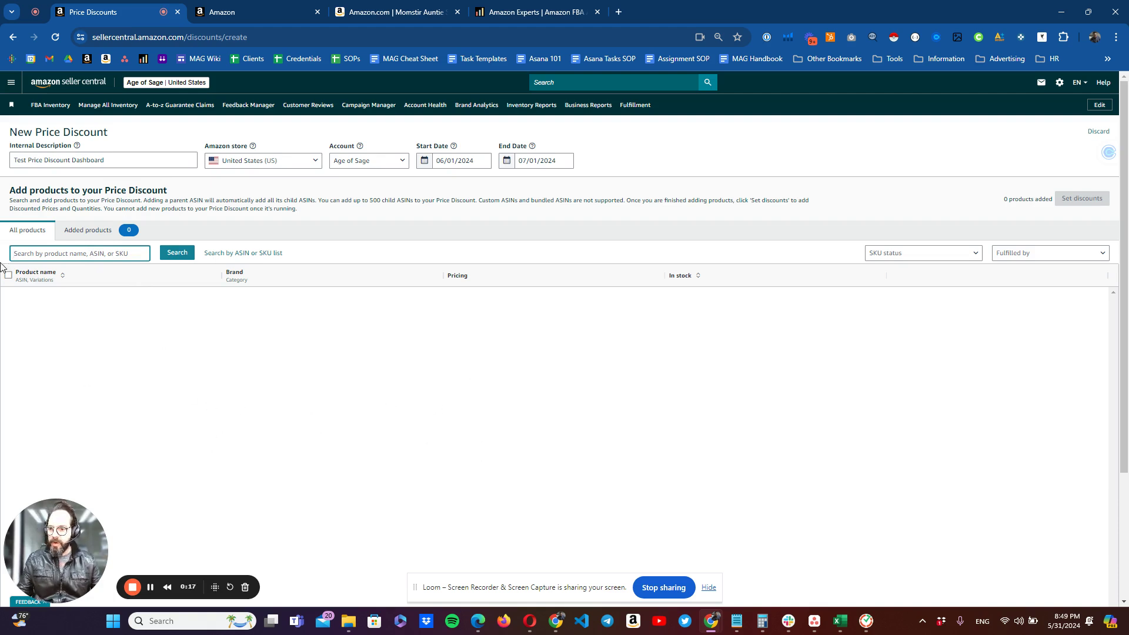
{"action": "type", "text": "B088TVYWK9"}
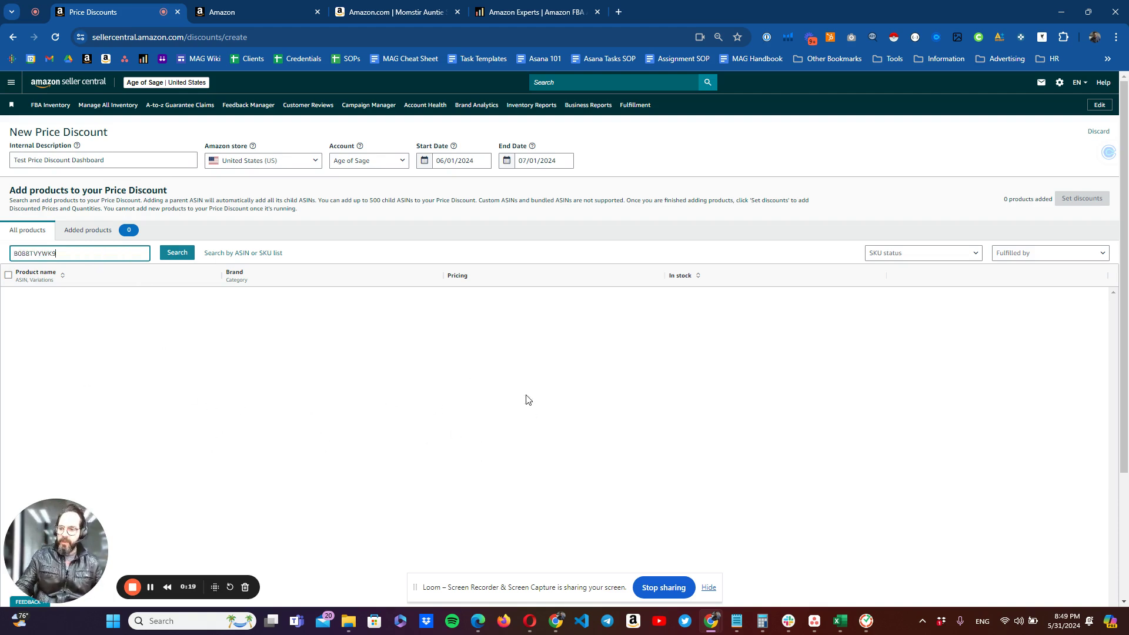
{"action": "left_click", "coordinate": [177, 253]}
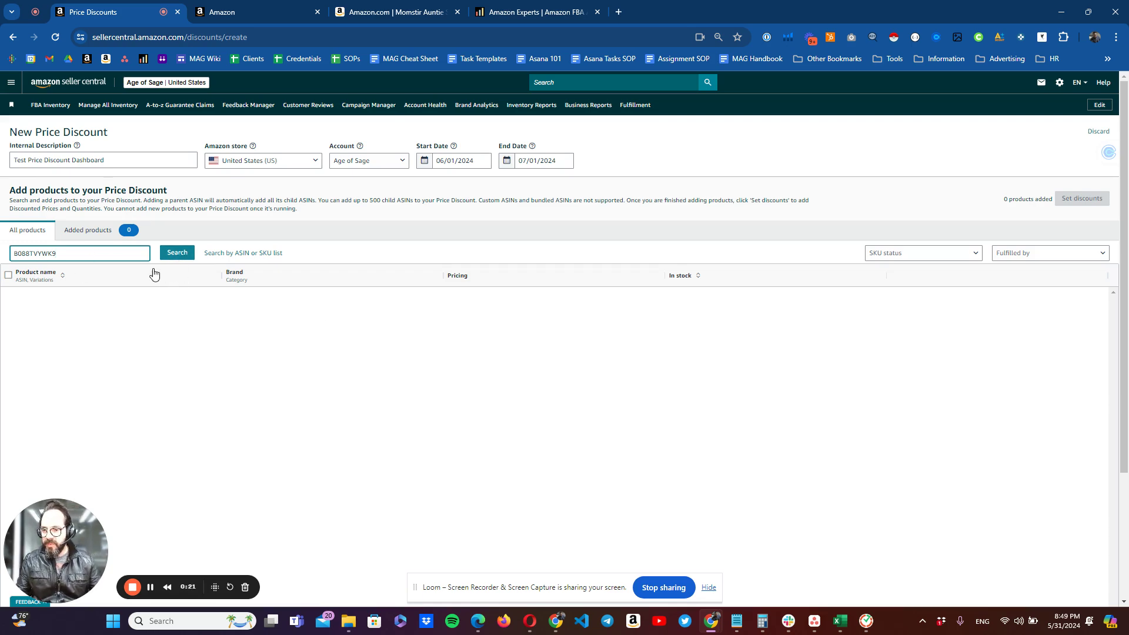
{"action": "left_click", "coordinate": [176, 252]}
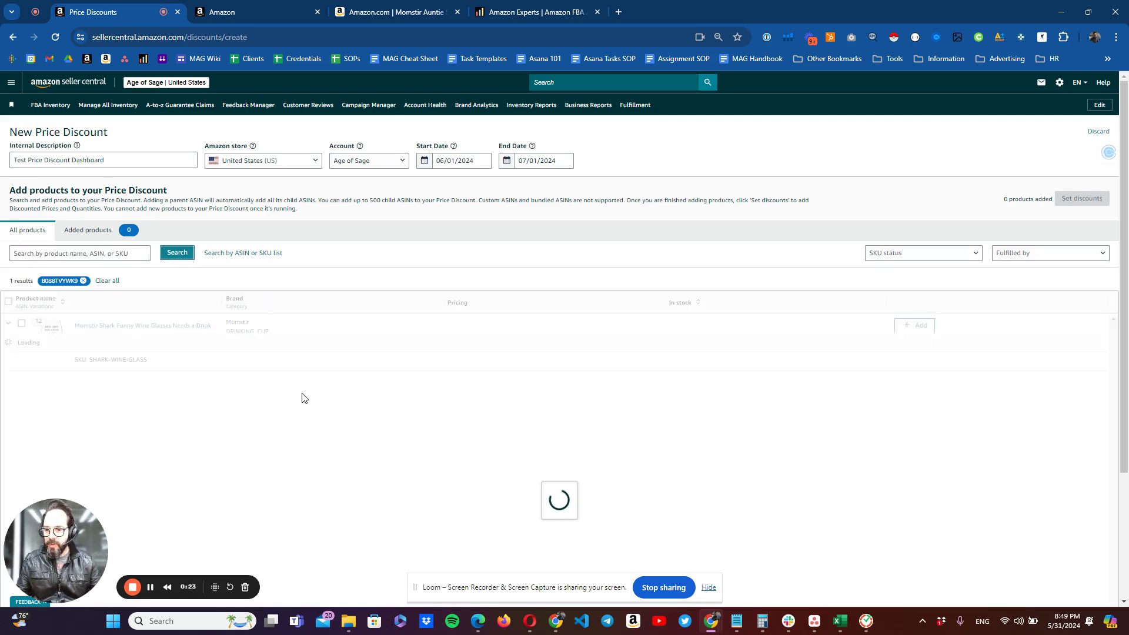
{"action": "scroll", "coordinate": [423, 435], "scroll_direction": "down", "scroll_amount": 1}
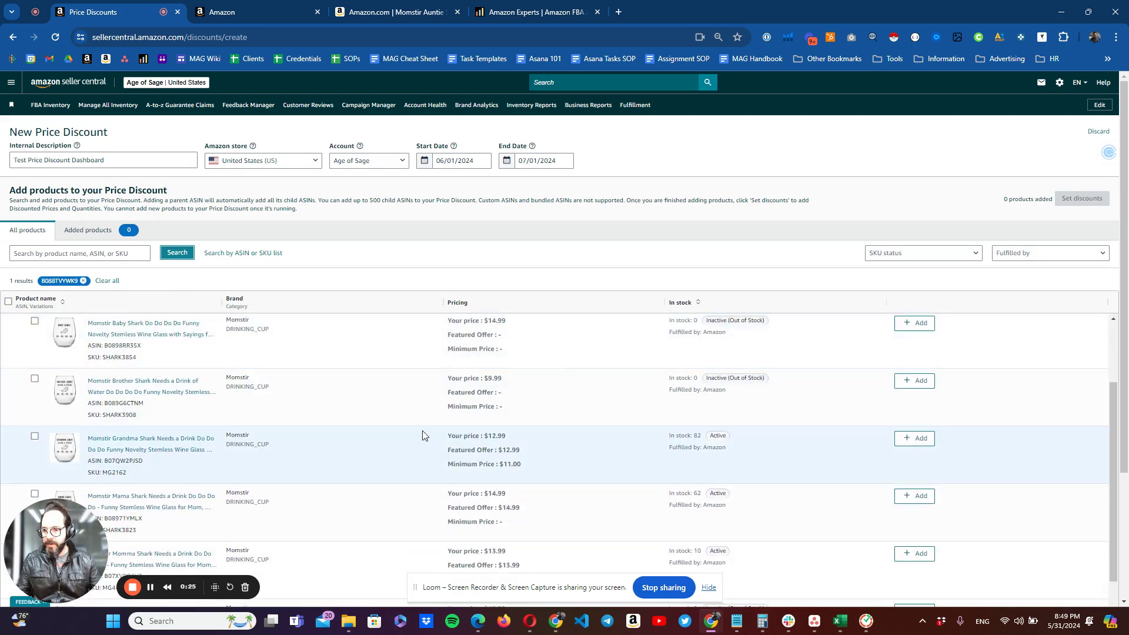
{"action": "scroll", "coordinate": [235, 406], "scroll_direction": "up", "scroll_amount": 2}
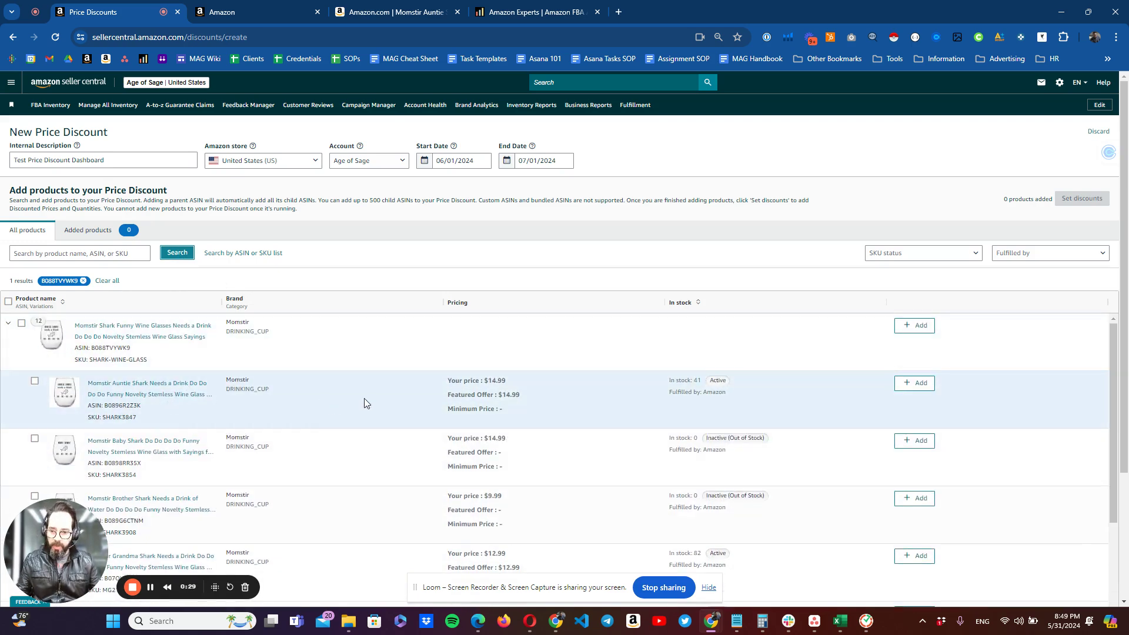
{"action": "left_click_drag", "start_coordinate": [64, 553], "coordinate": [867, 547]}
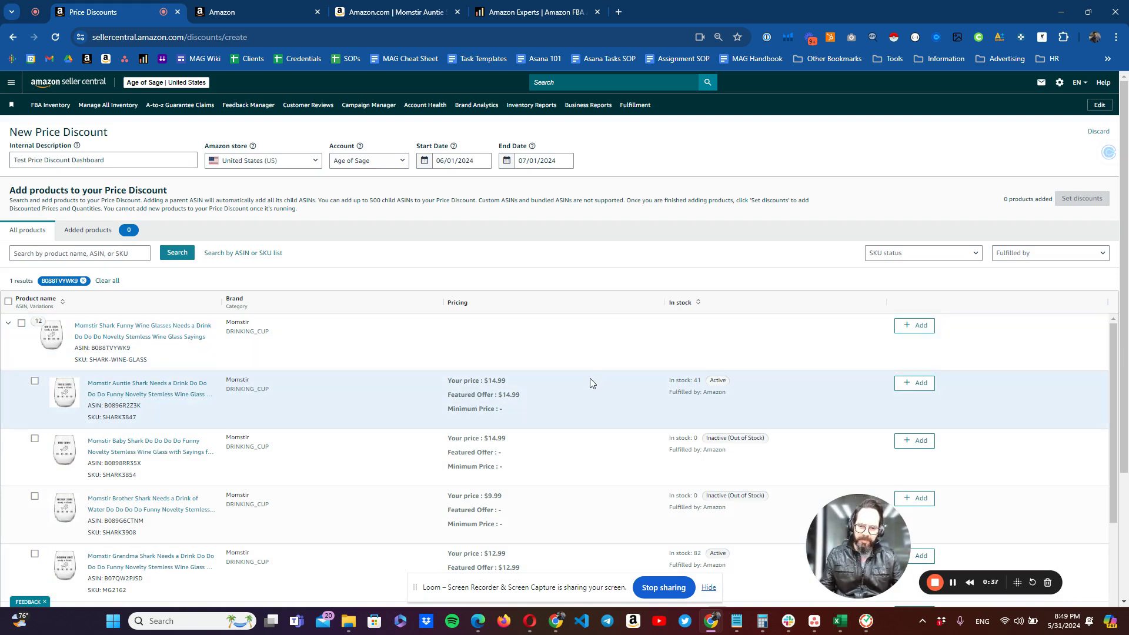
{"action": "scroll", "coordinate": [590, 391], "scroll_direction": "down", "scroll_amount": 1}
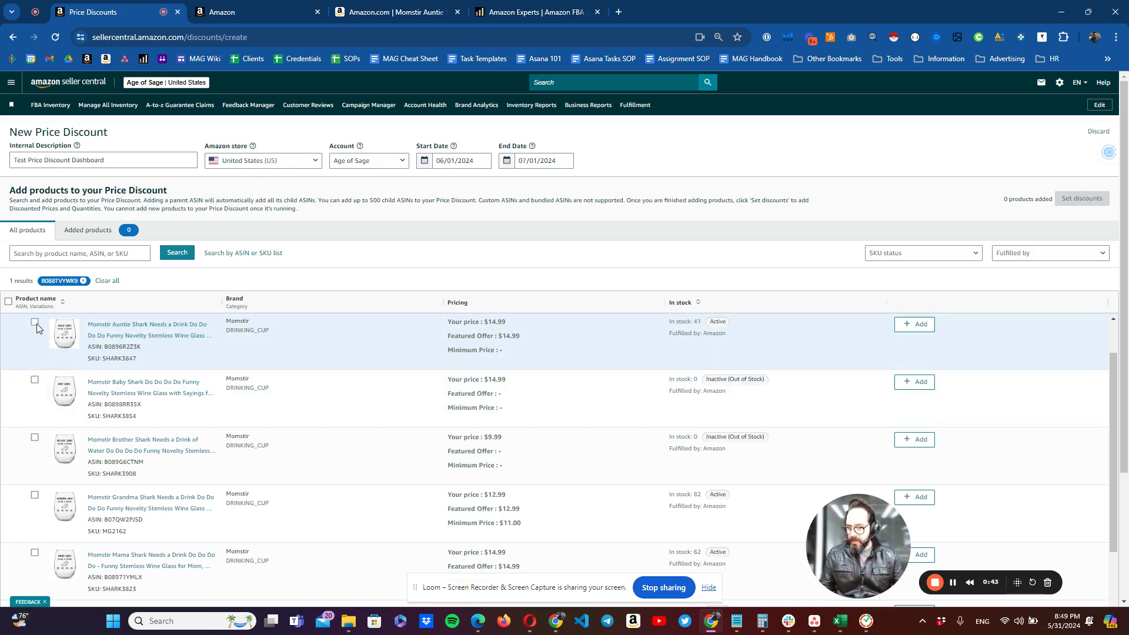
Select the Auntie, Baby, Mama, Uncle, NOVIIML and both Papa Shark child products
{"action": "left_click", "coordinate": [35, 324]}
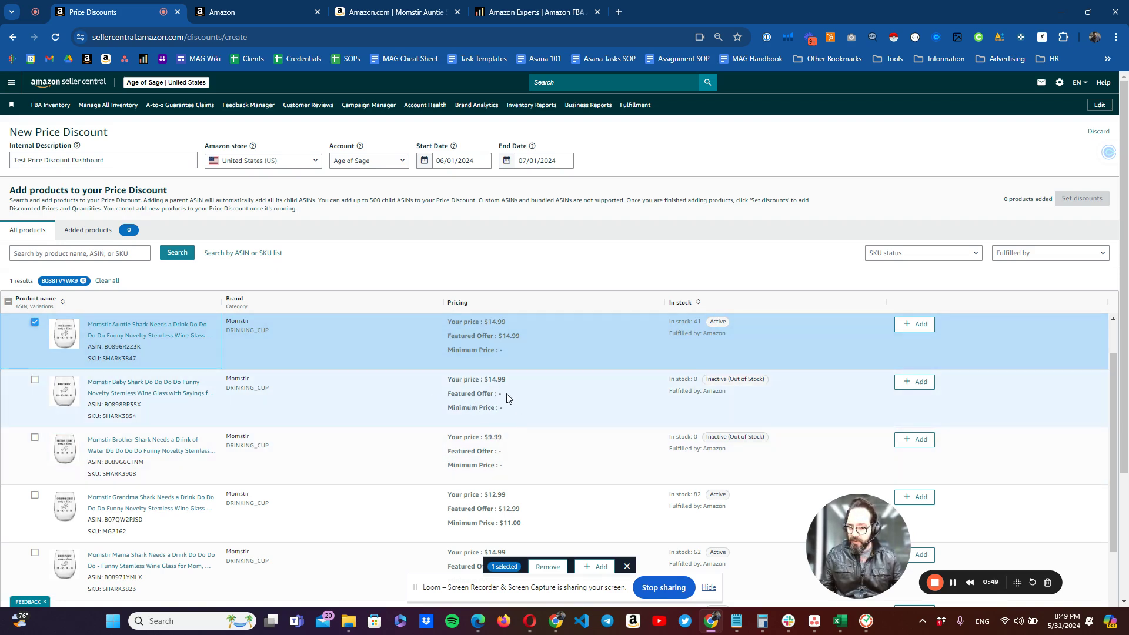
{"action": "left_click", "coordinate": [34, 379]}
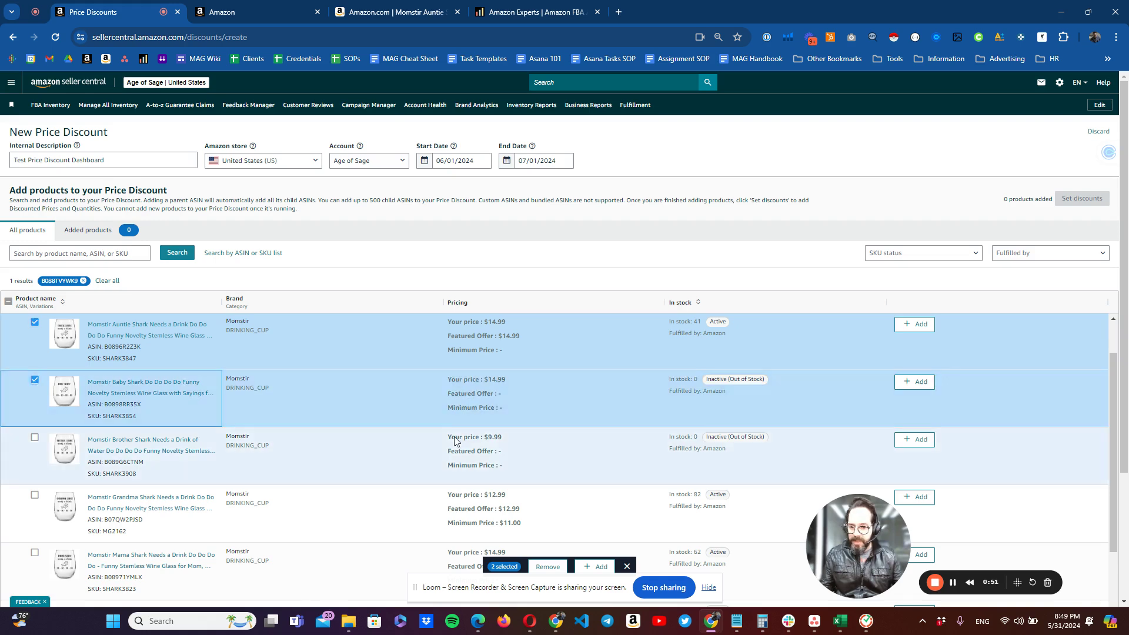
{"action": "scroll", "coordinate": [602, 464], "scroll_direction": "down", "scroll_amount": 2}
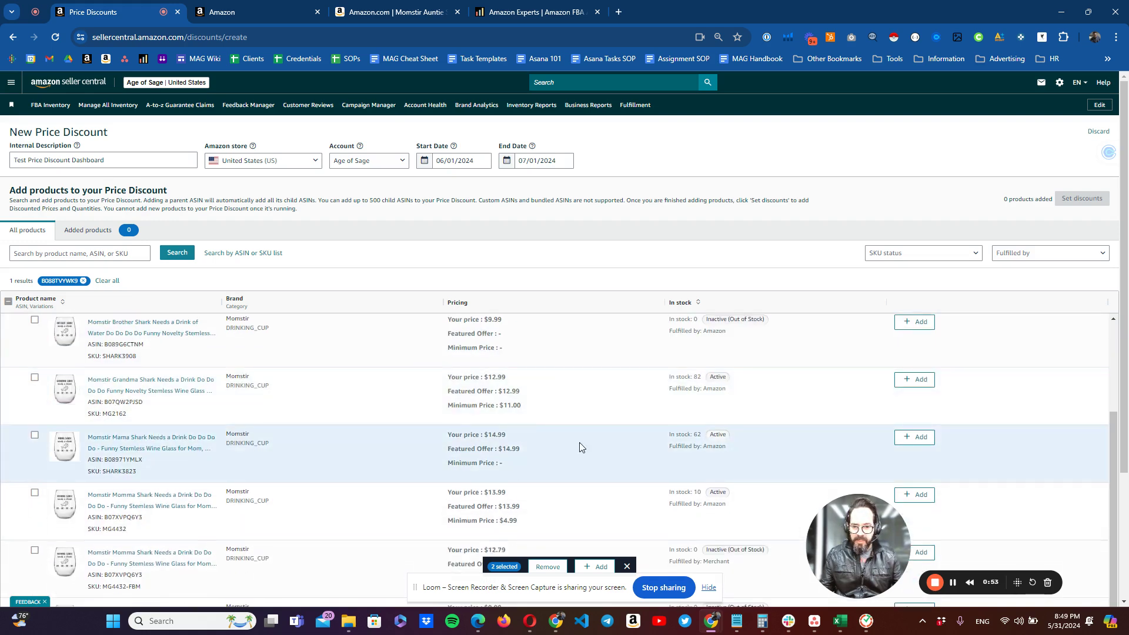
{"action": "scroll", "coordinate": [494, 406], "scroll_direction": "down", "scroll_amount": 1}
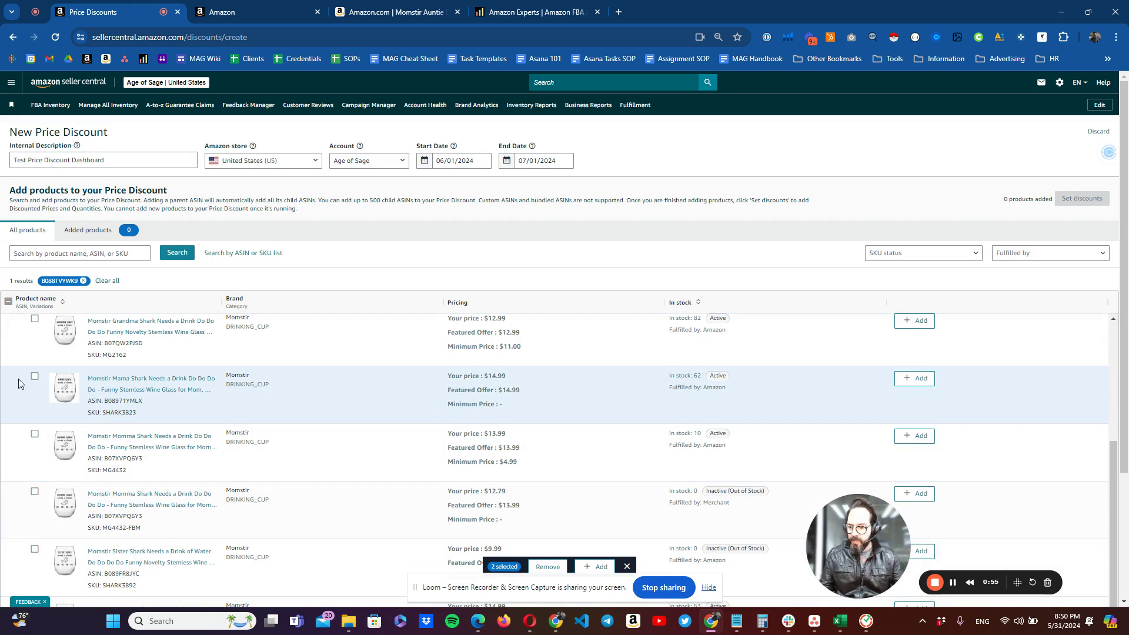
{"action": "left_click", "coordinate": [34, 376]}
{"action": "scroll", "coordinate": [442, 479], "scroll_direction": "down", "scroll_amount": 1}
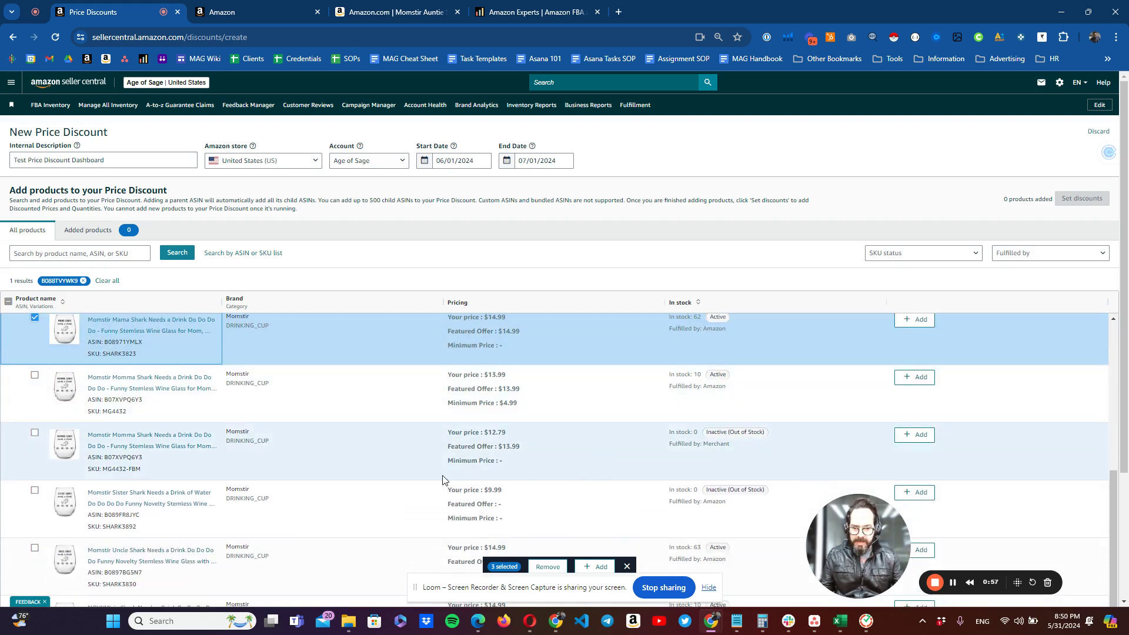
{"action": "scroll", "coordinate": [442, 479], "scroll_direction": "down", "scroll_amount": 2}
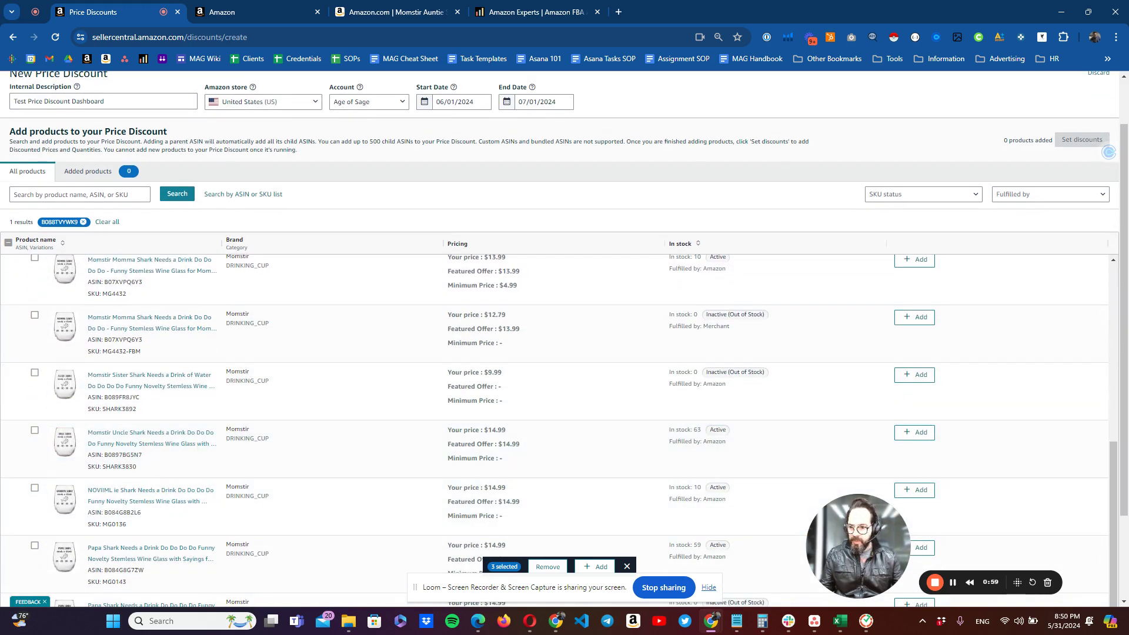
{"action": "left_click", "coordinate": [34, 430]}
{"action": "scroll", "coordinate": [124, 406], "scroll_direction": "down", "scroll_amount": 2}
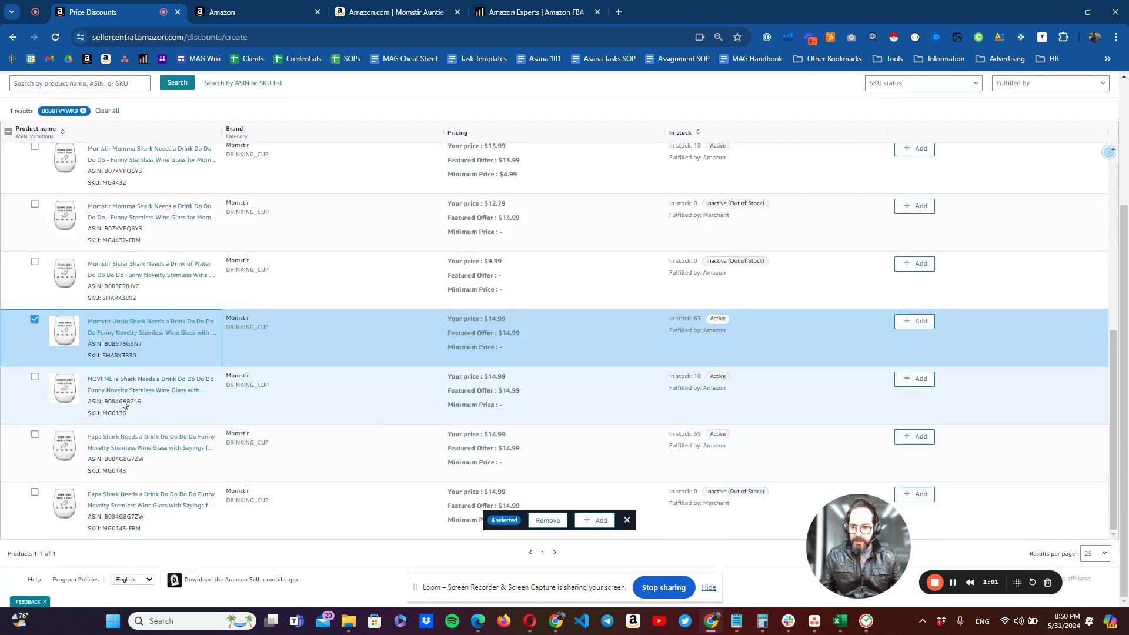
{"action": "left_click", "coordinate": [34, 376]}
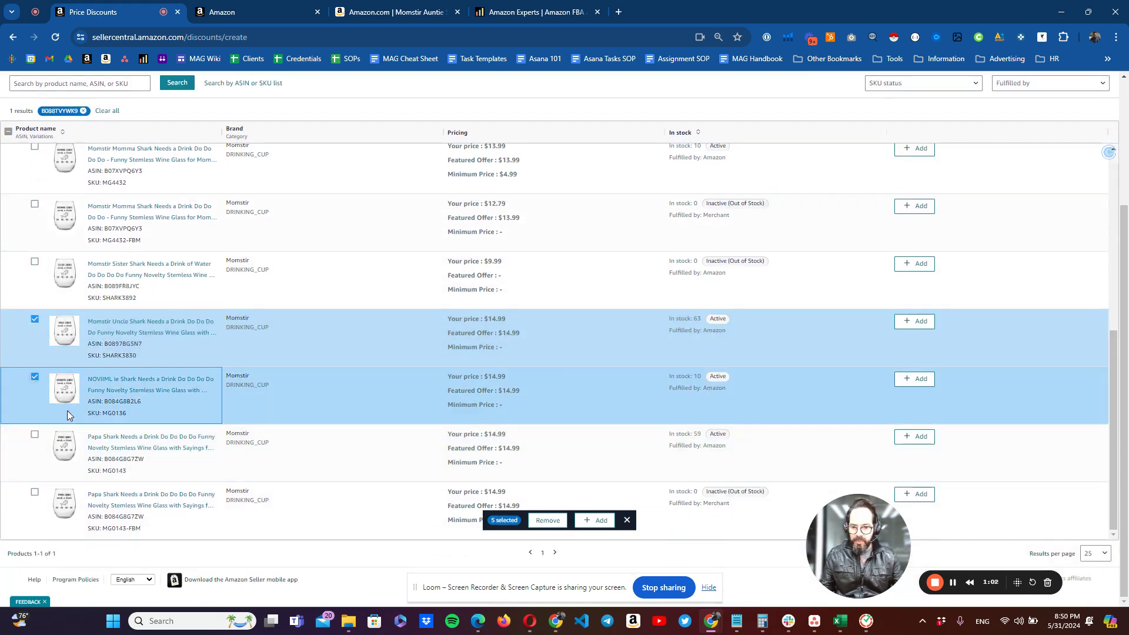
{"action": "left_click", "coordinate": [35, 436]}
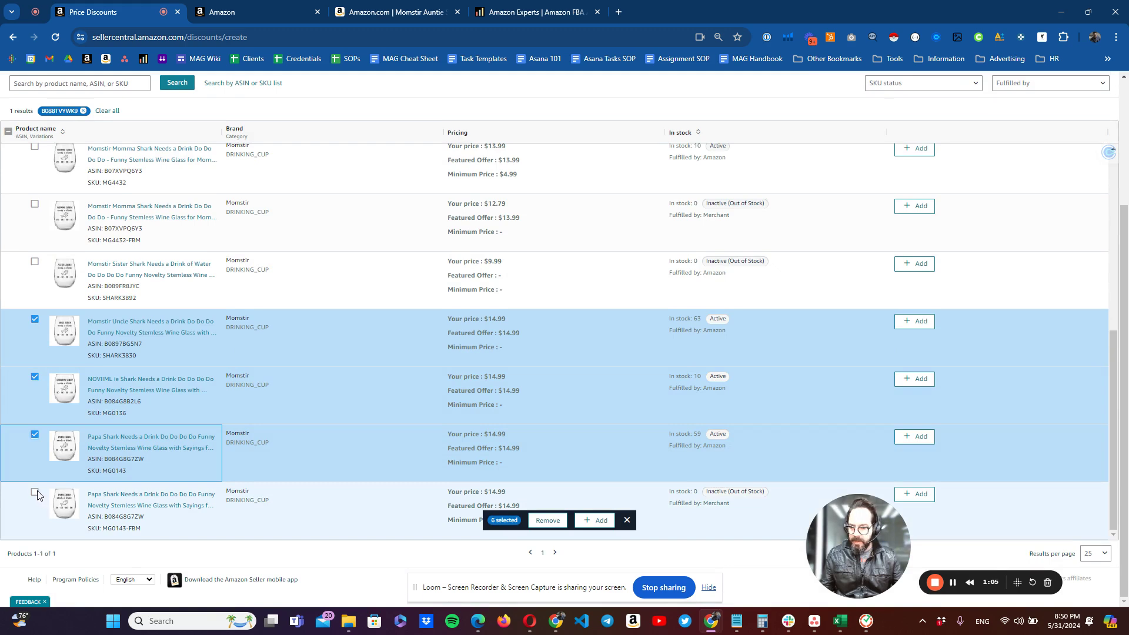
{"action": "left_click", "coordinate": [35, 492]}
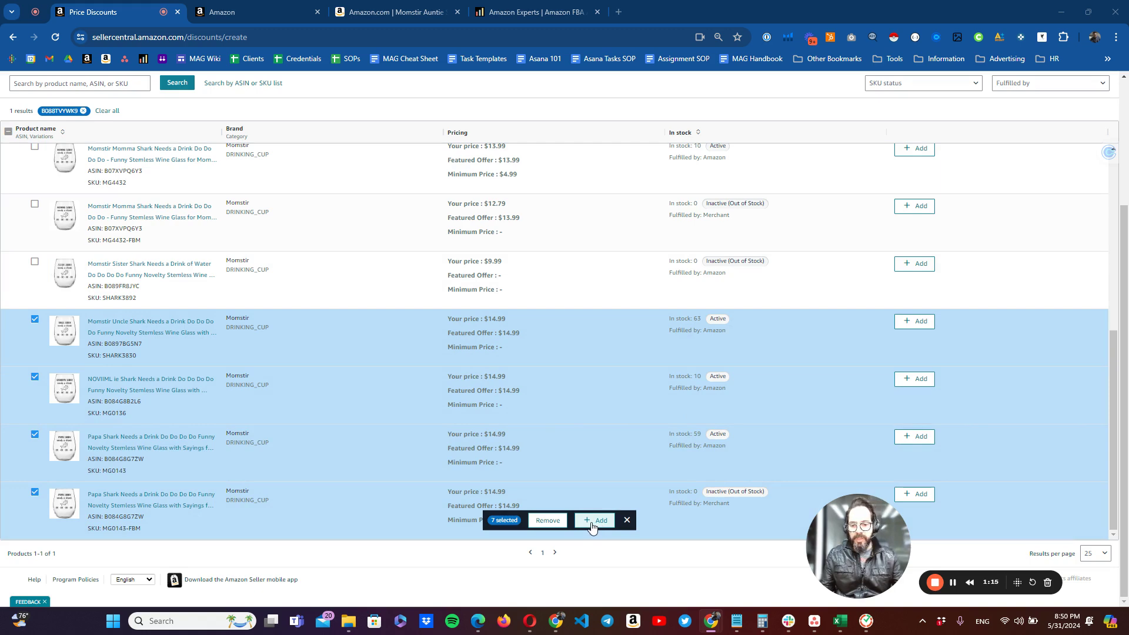
Add the seven selected products to the discount and confirm the 7 products added count
{"action": "left_click", "coordinate": [597, 521]}
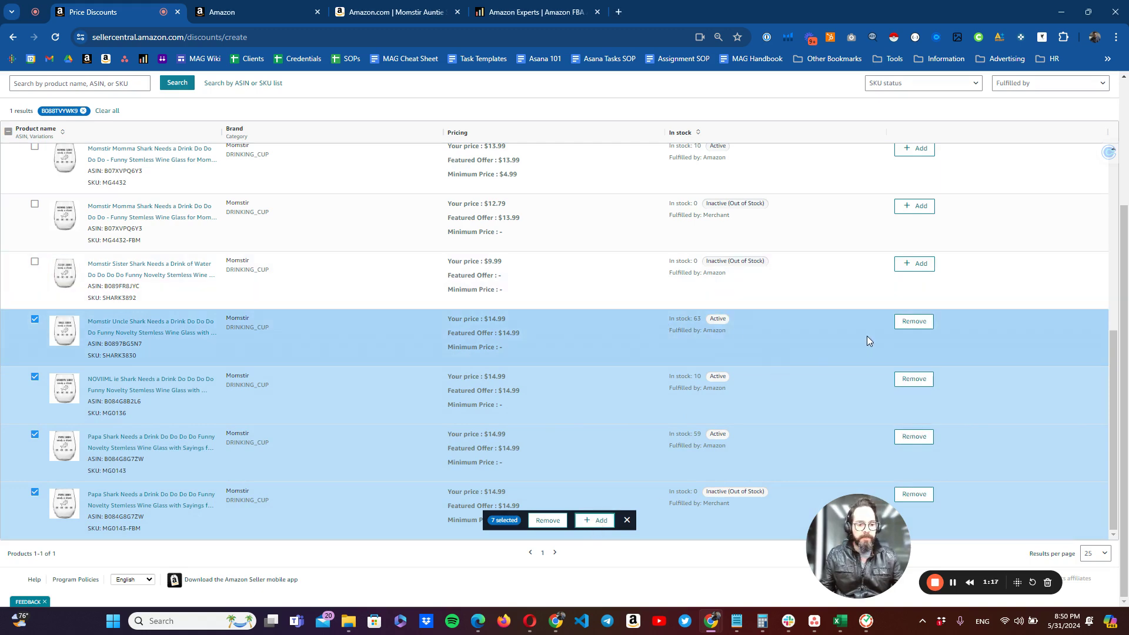
{"action": "scroll", "coordinate": [867, 337], "scroll_direction": "up", "scroll_amount": 10}
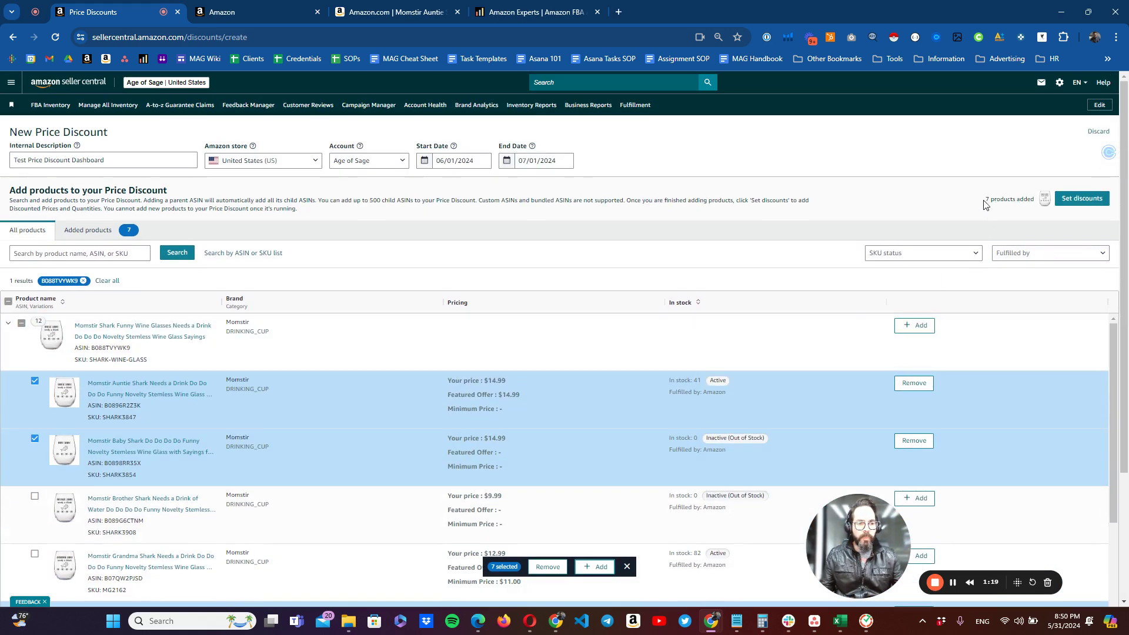
{"action": "left_click_drag", "start_coordinate": [984, 200], "coordinate": [1037, 201]}
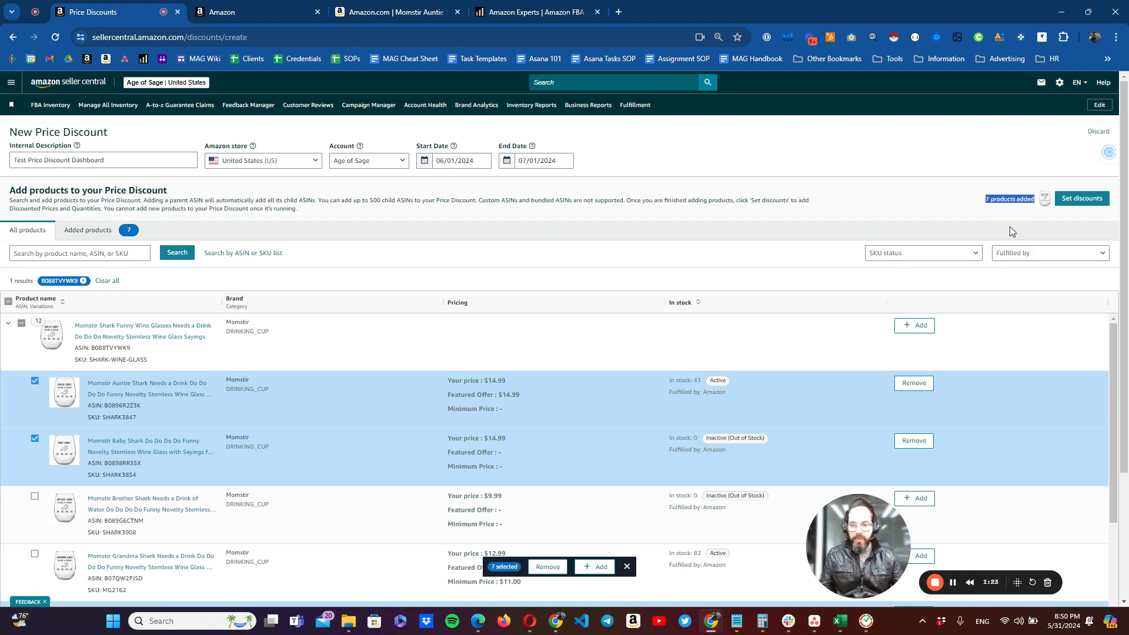
{"action": "left_click", "coordinate": [977, 201]}
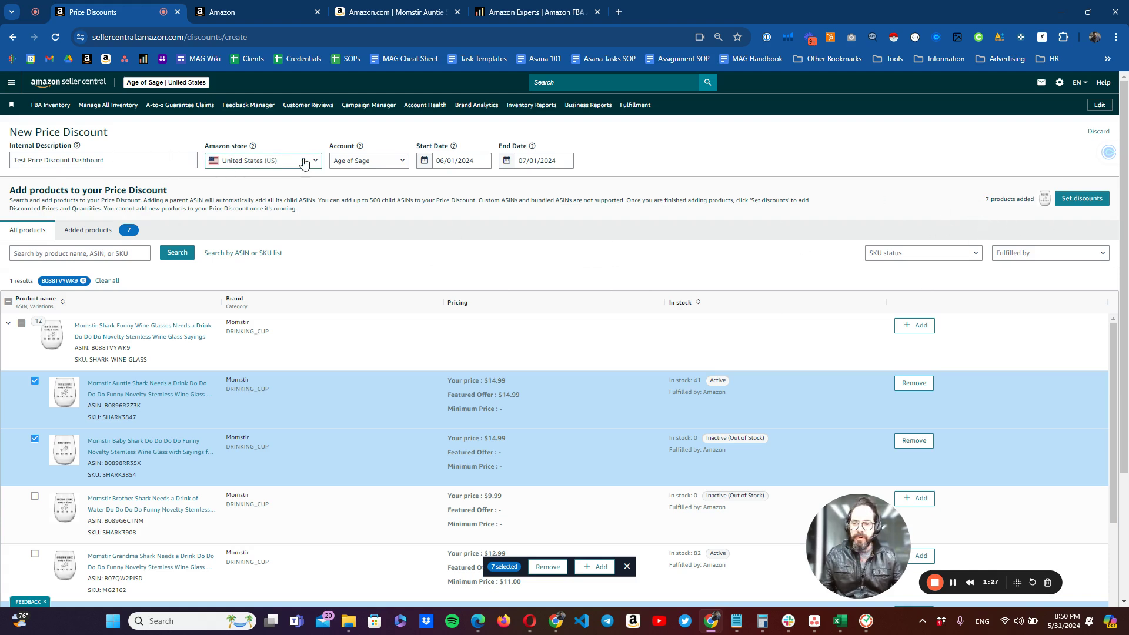
Proceed to Set discounts, choosing SKU MG0143 for the Papa Shark ASIN after comparing stock
{"action": "left_click", "coordinate": [1082, 198]}
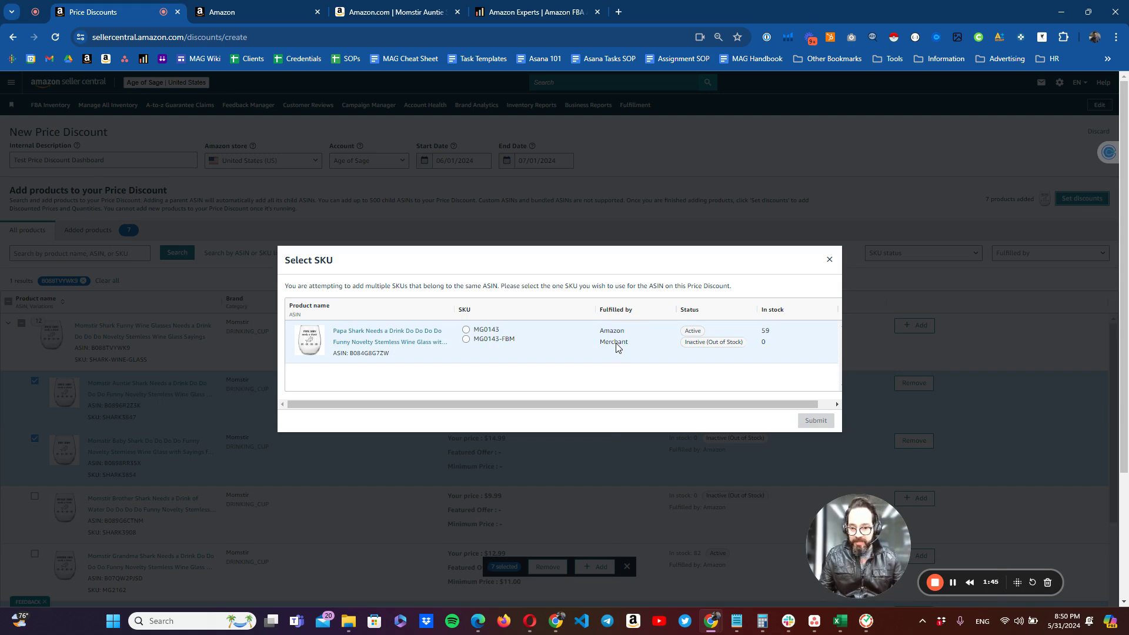
{"action": "triple_click", "coordinate": [769, 335]}
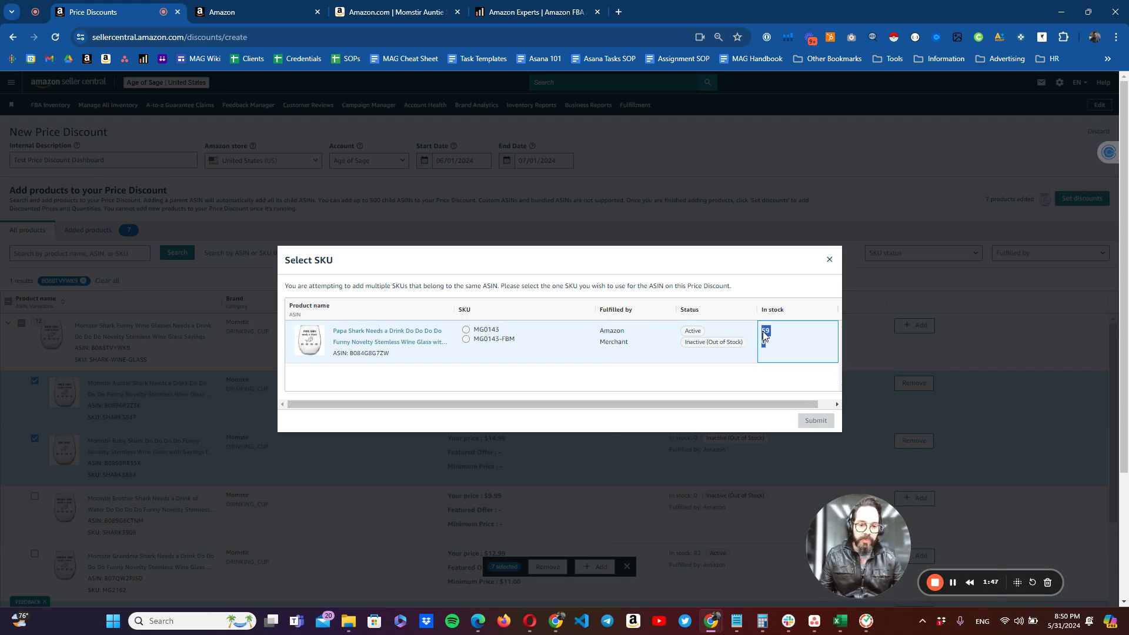
{"action": "left_click", "coordinate": [770, 334]}
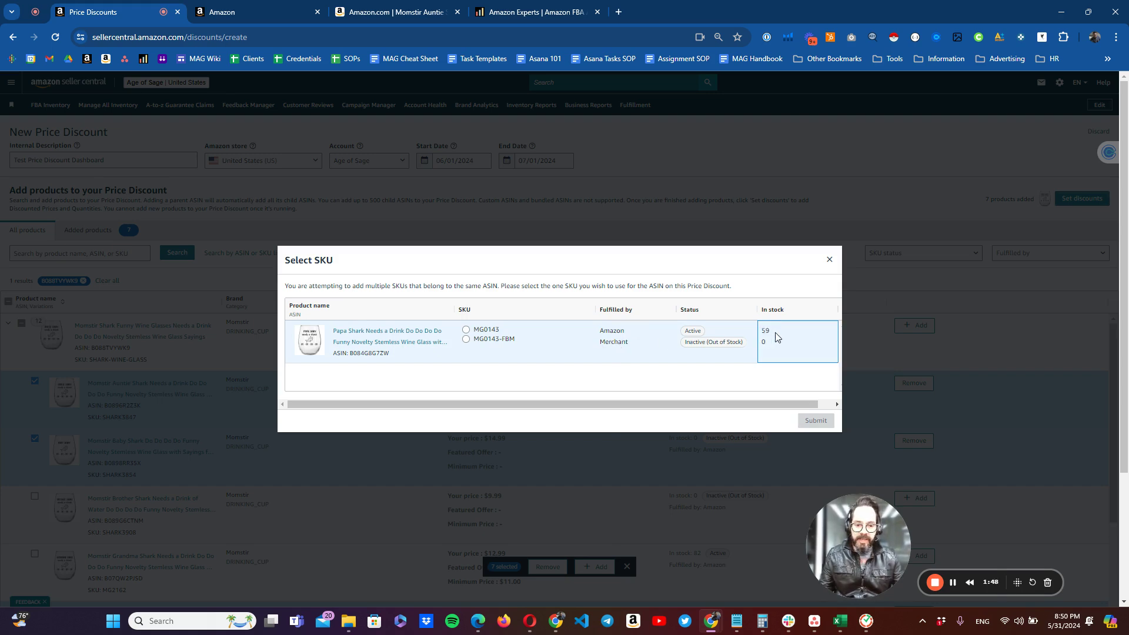
{"action": "left_click", "coordinate": [466, 332]}
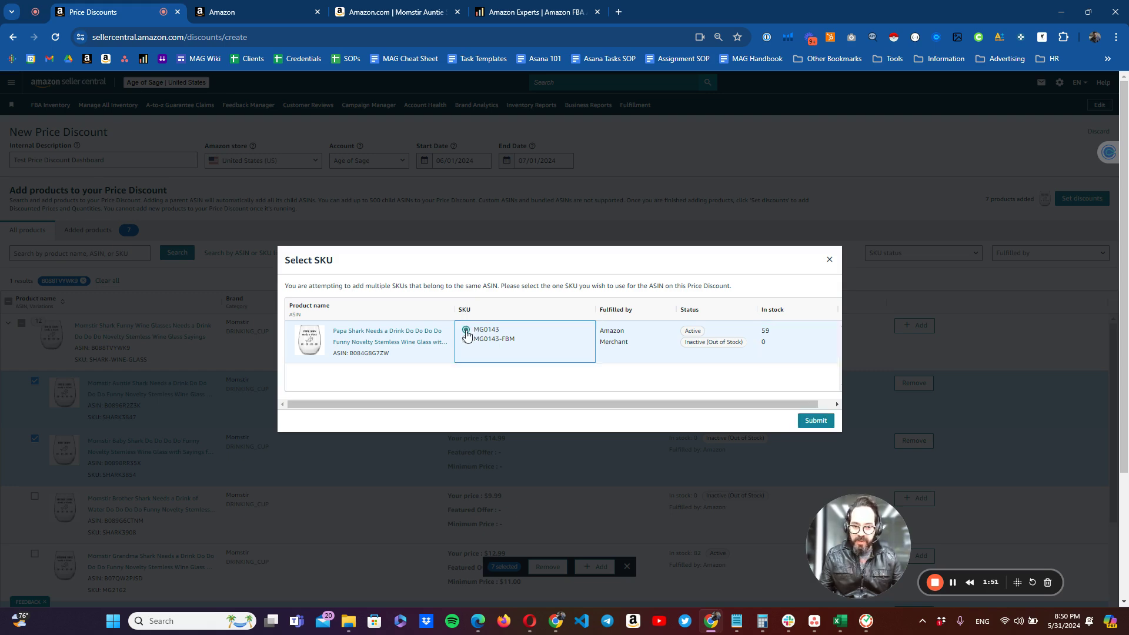
{"action": "left_click", "coordinate": [816, 421]}
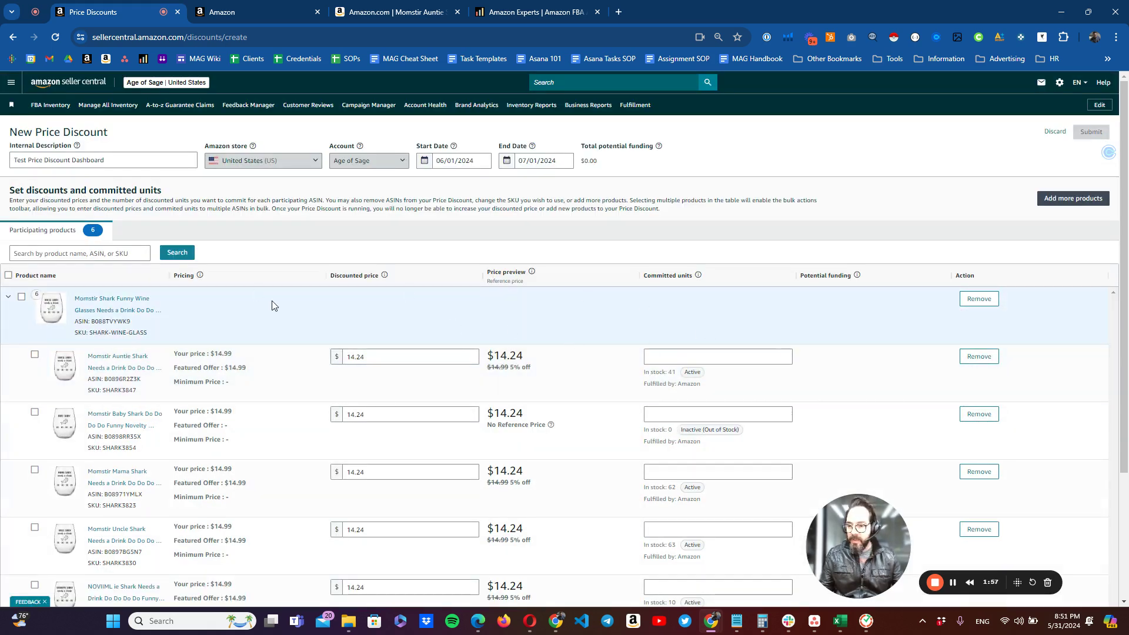
{"action": "scroll", "coordinate": [606, 369], "scroll_direction": "down", "scroll_amount": 1}
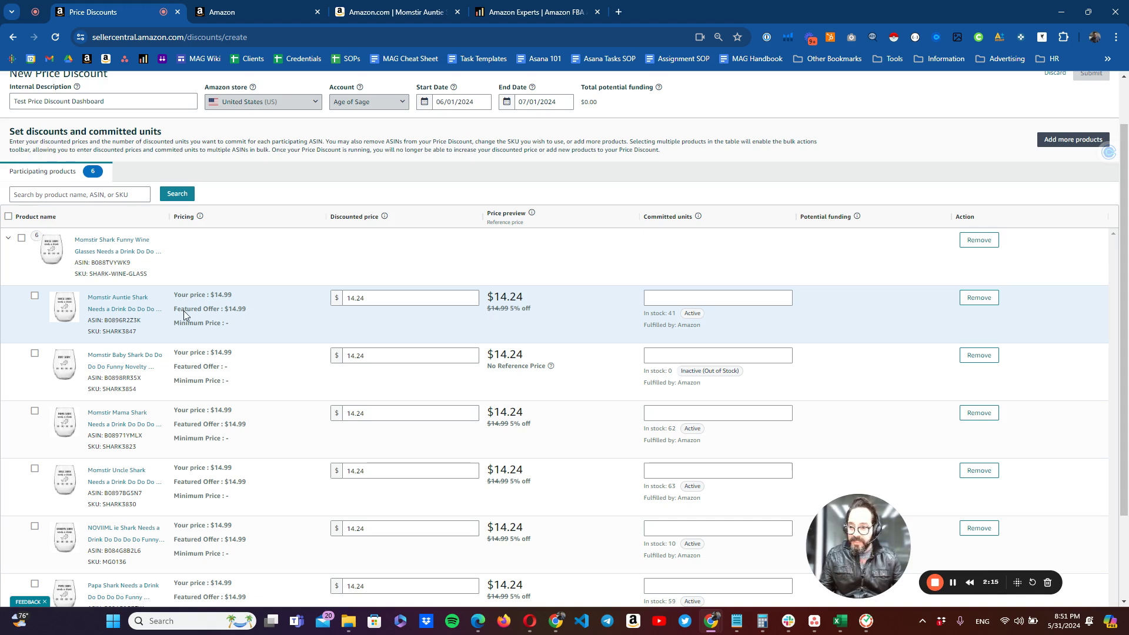
{"action": "scroll", "coordinate": [584, 327], "scroll_direction": "down", "scroll_amount": 1}
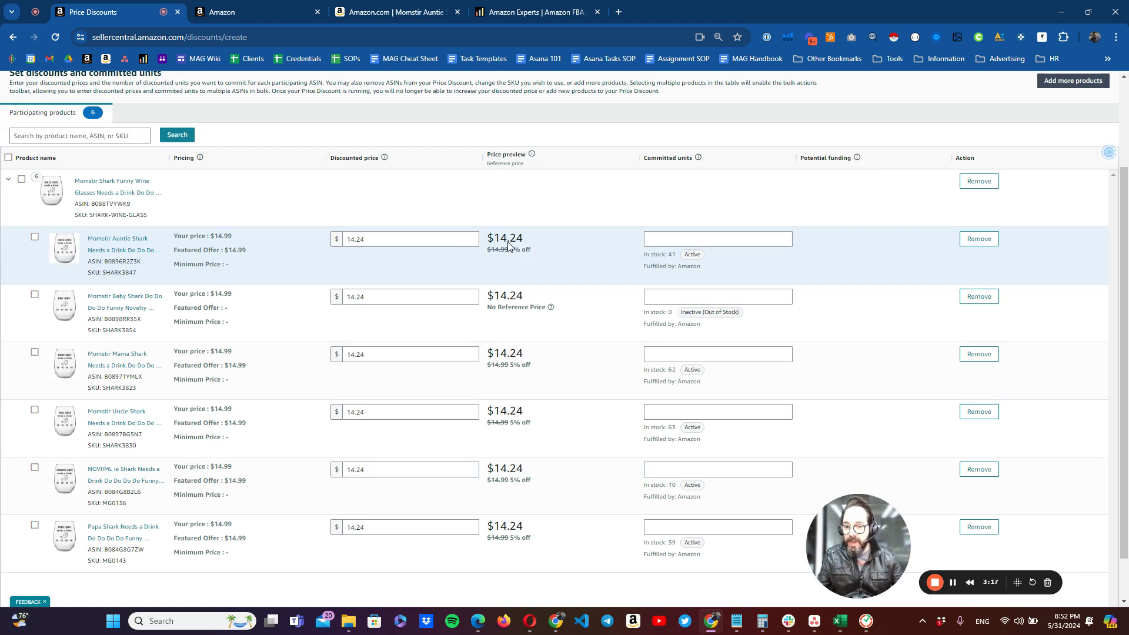
Change the Auntie Shark discounted price to $13.49, 10% off $14.99
{"action": "double_click", "coordinate": [376, 239]}
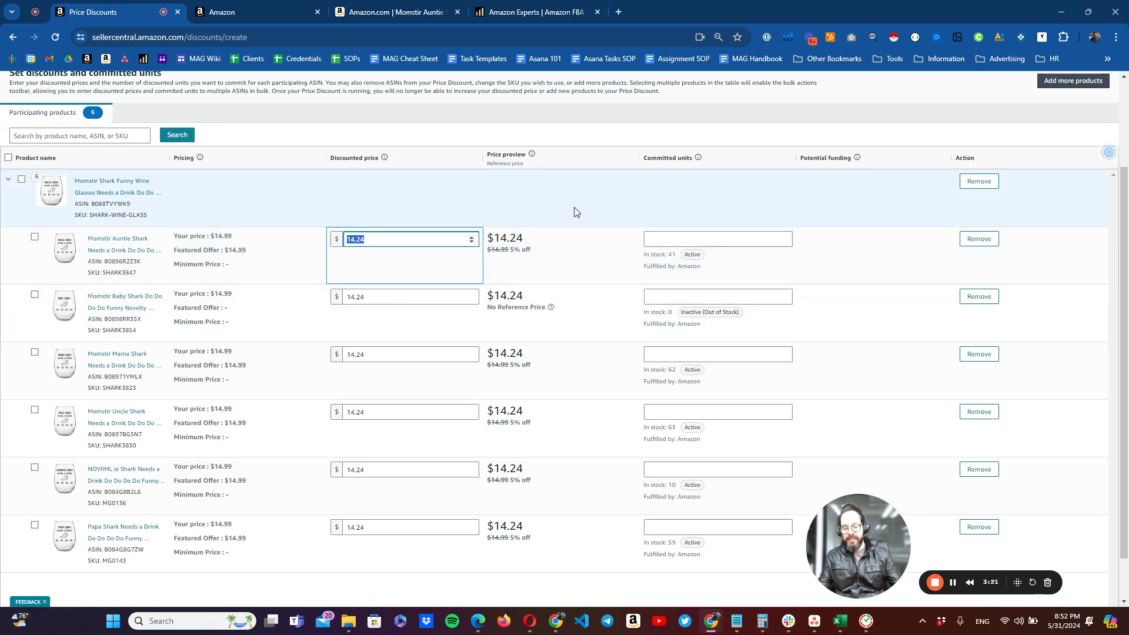
{"action": "type", "text": "13.49"}
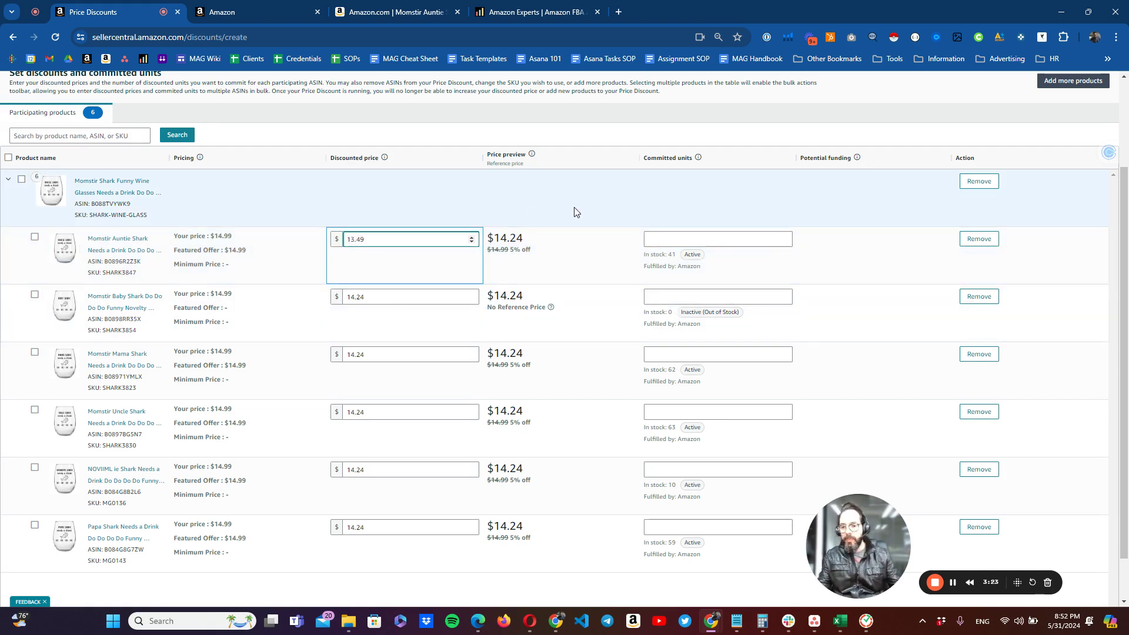
{"action": "left_click", "coordinate": [598, 281]}
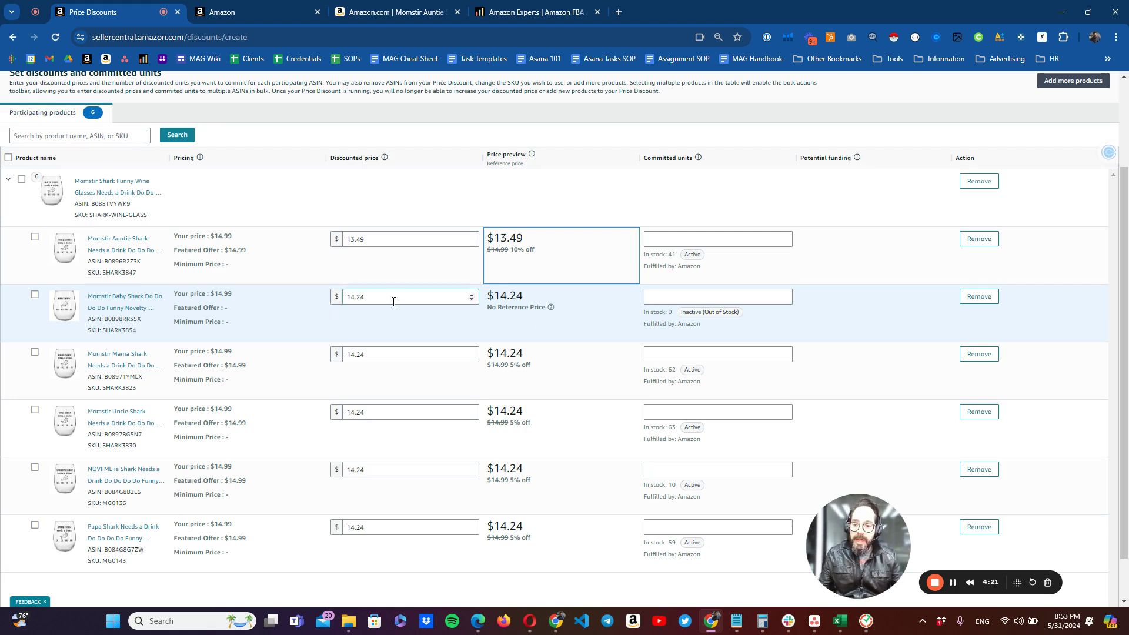
Remove the out-of-stock Baby Shark SKU and set Mama Shark's discounted price to $13.49
{"action": "left_click", "coordinate": [35, 295]}
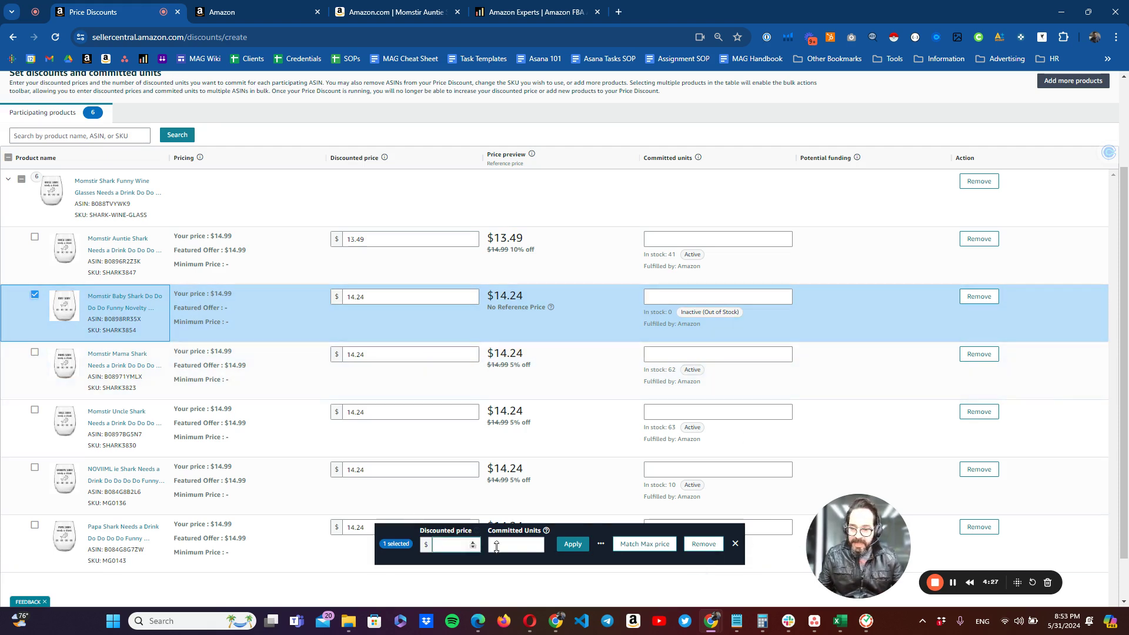
{"action": "left_click", "coordinate": [700, 541]}
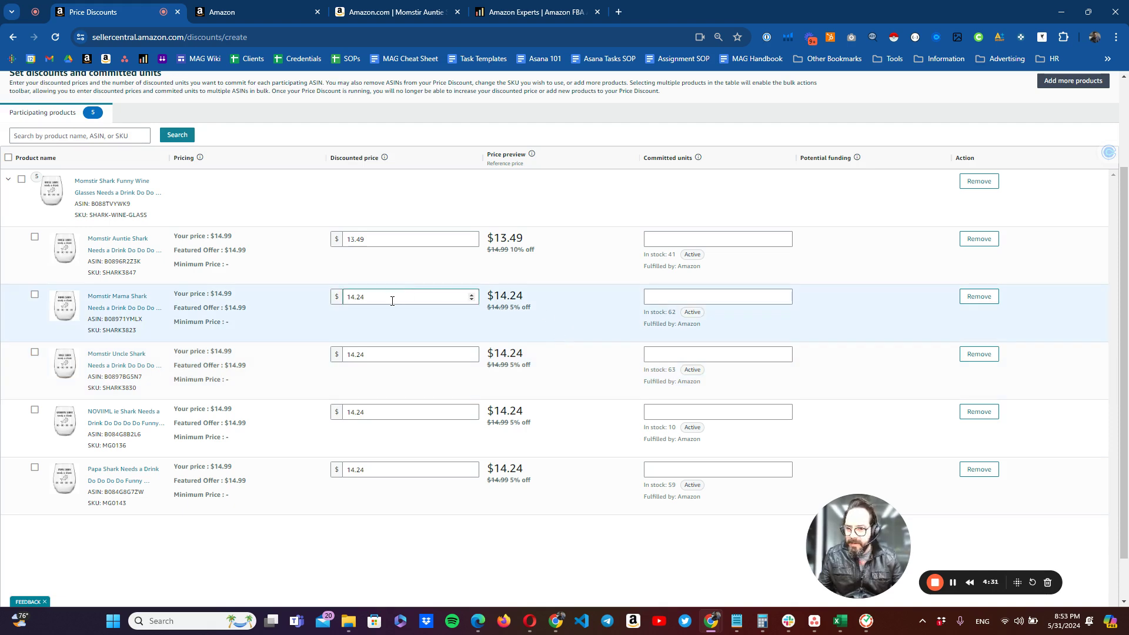
{"action": "double_click", "coordinate": [446, 295]}
{"action": "type", "text": "13.49"}
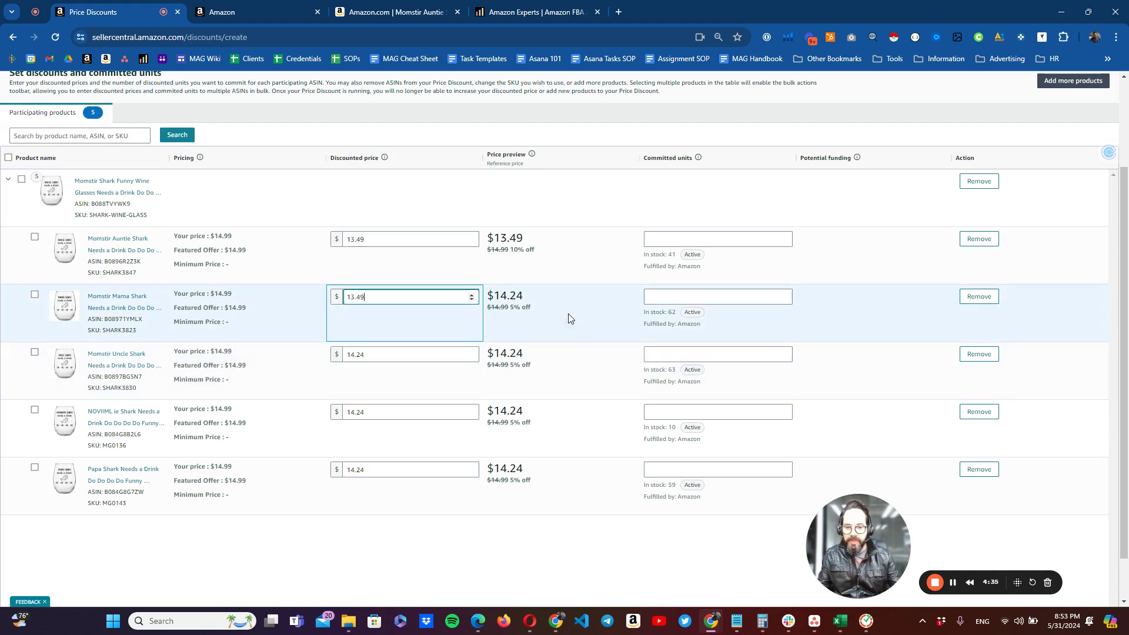
{"action": "key", "text": "Tab"}
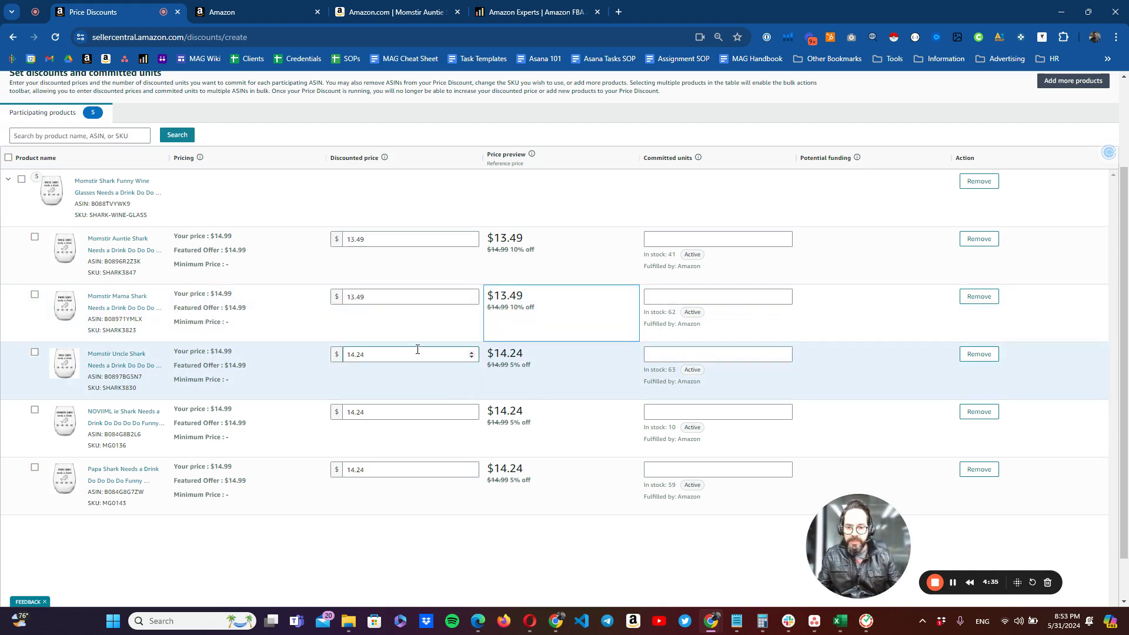
Set the Uncle Shark, NOVIIML and Papa Shark discounted prices to $13.49 each
{"action": "double_click", "coordinate": [380, 355]}
{"action": "type", "text": "1"}
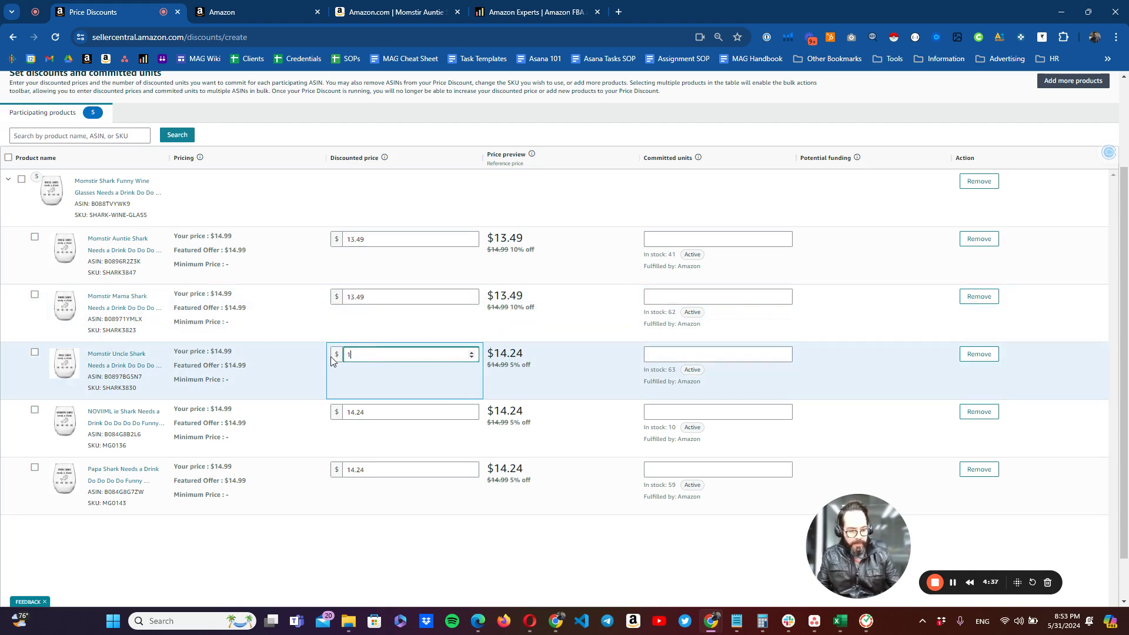
{"action": "type", "text": "3.49"}
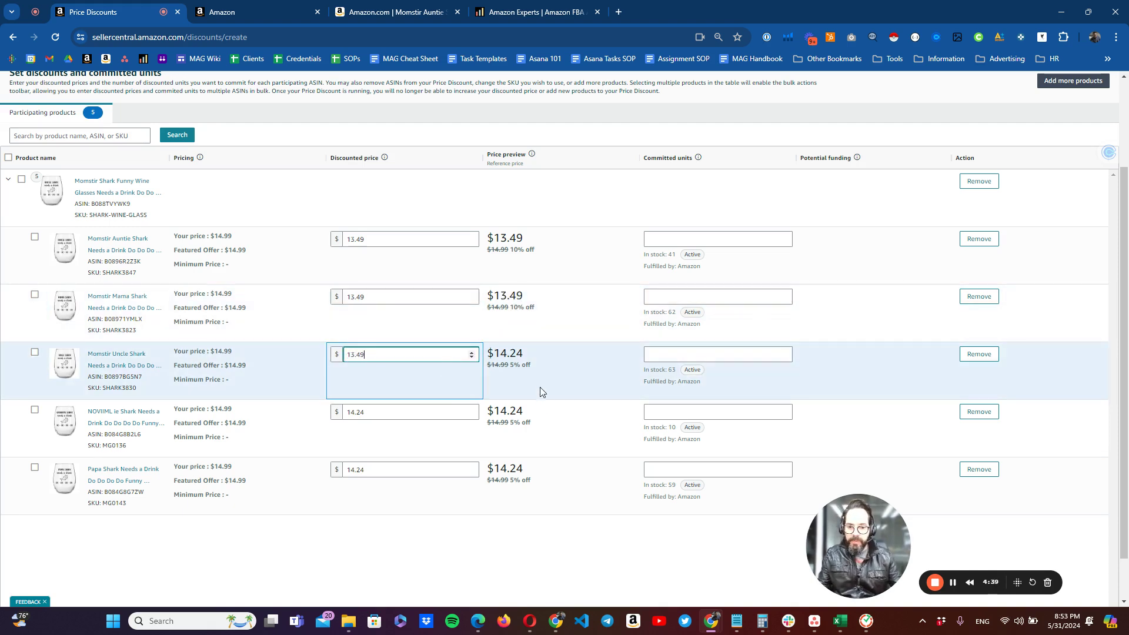
{"action": "key", "text": "Tab"}
{"action": "left_click_drag", "start_coordinate": [391, 411], "coordinate": [328, 411]}
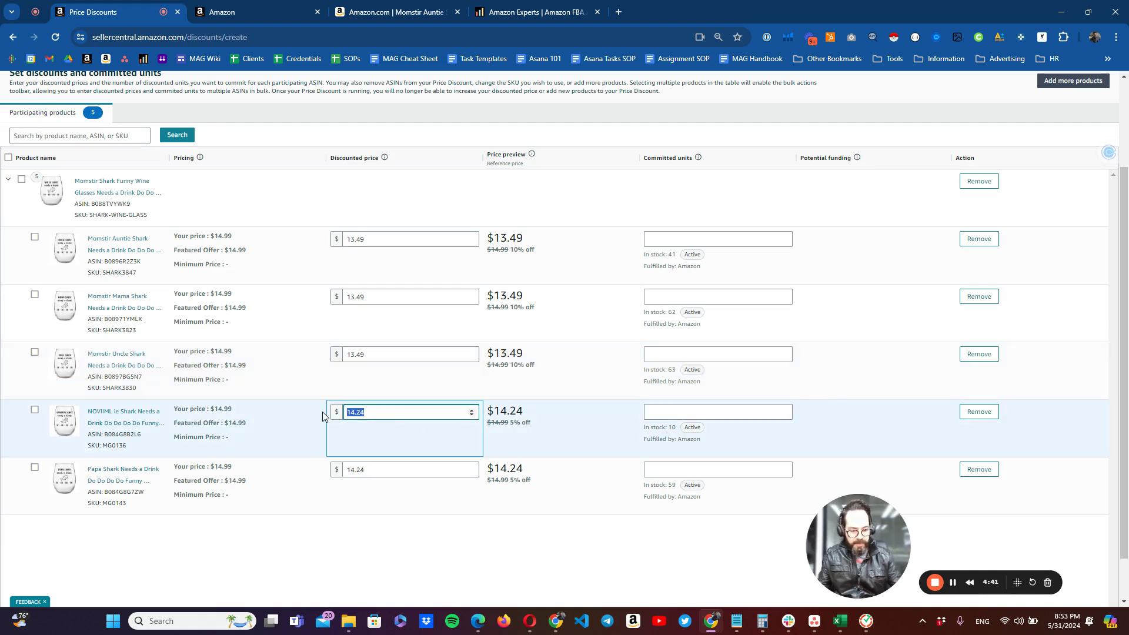
{"action": "type", "text": "13.49"}
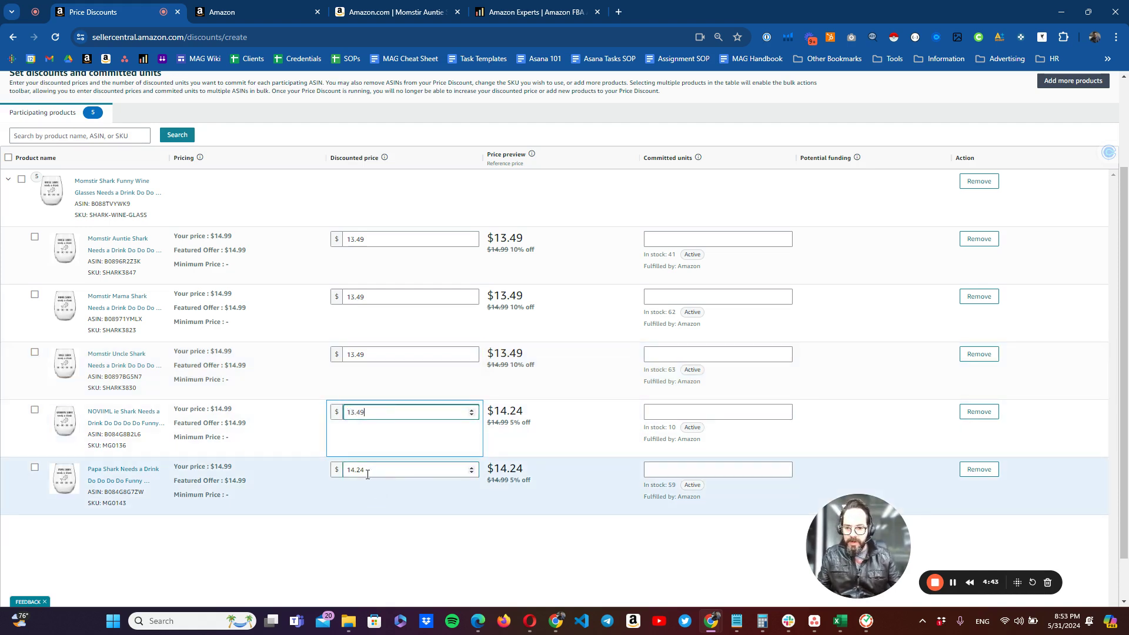
{"action": "left_click_drag", "start_coordinate": [368, 474], "coordinate": [337, 473]}
{"action": "type", "text": "13"}
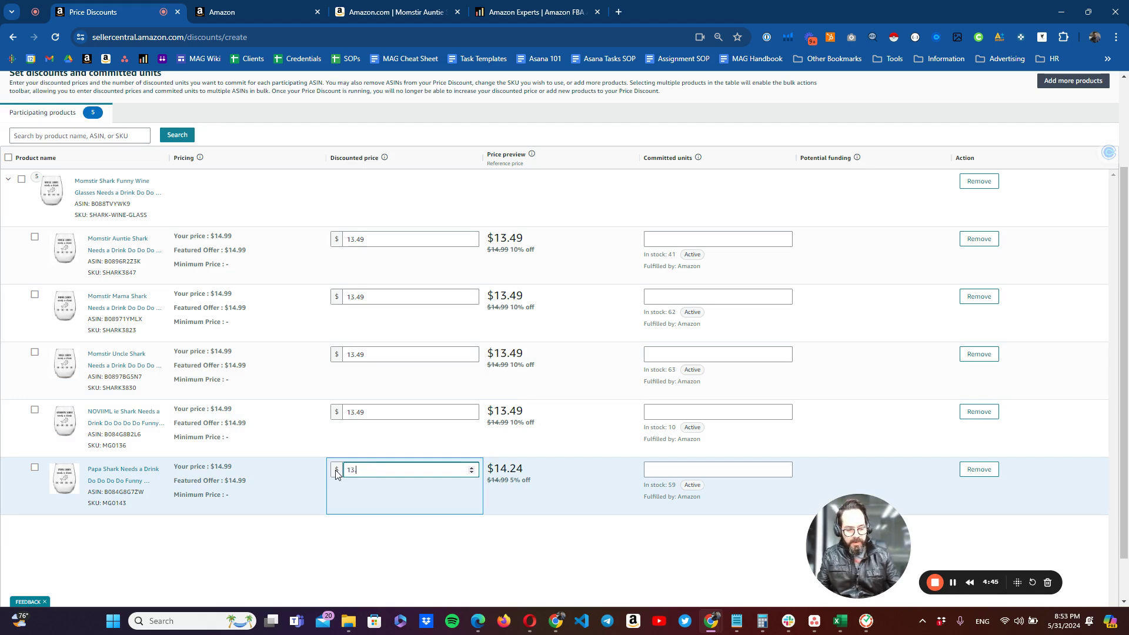
{"action": "type", "text": ".49"}
{"action": "left_click", "coordinate": [559, 438]}
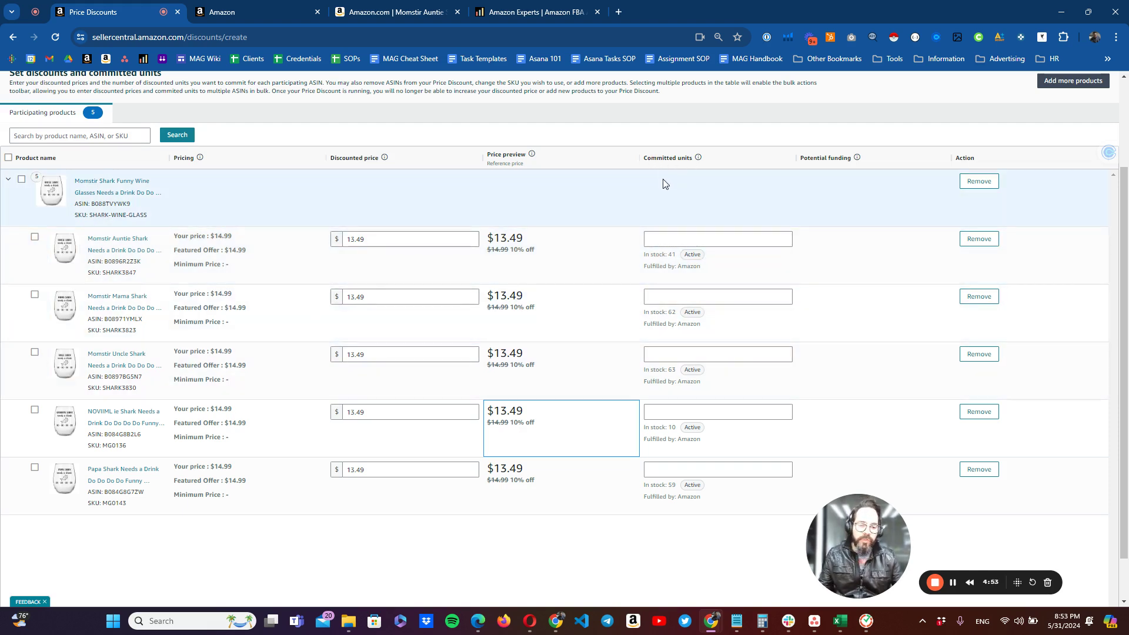
Enter 30 committed units for Auntie Shark, Mama Shark and Uncle Shark
{"action": "left_click", "coordinate": [684, 239]}
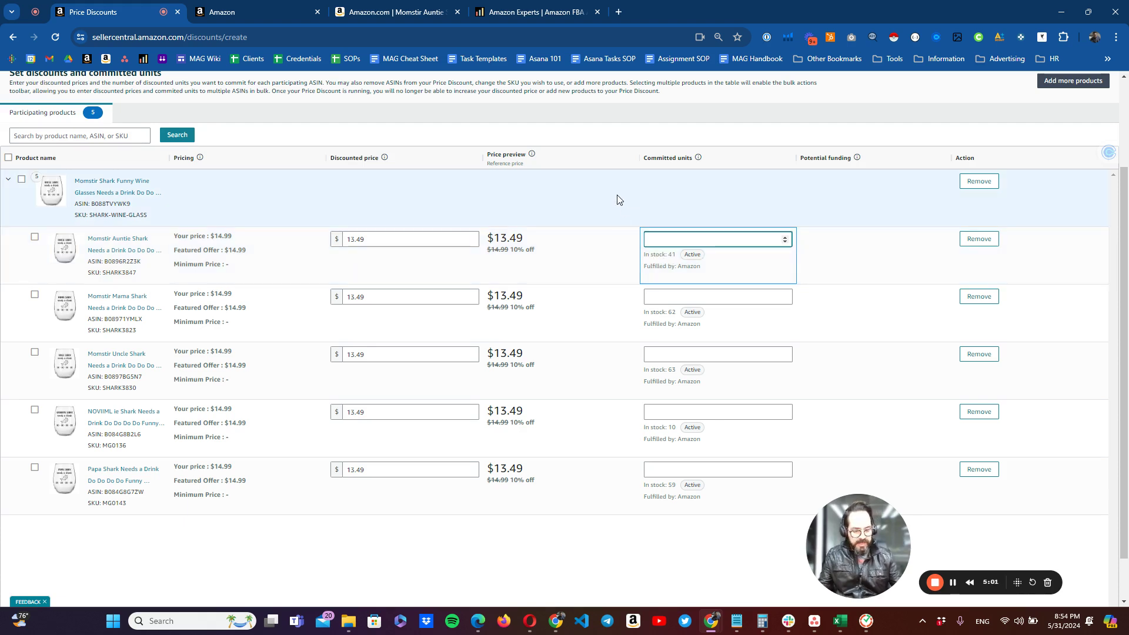
{"action": "left_click", "coordinate": [790, 294]}
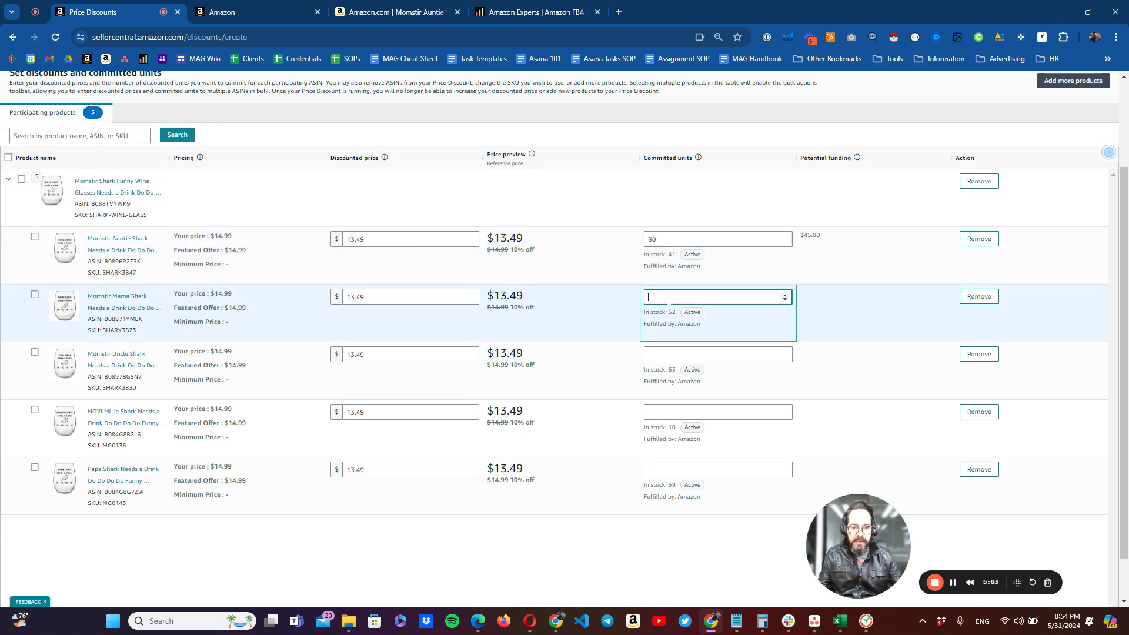
{"action": "type", "text": "30"}
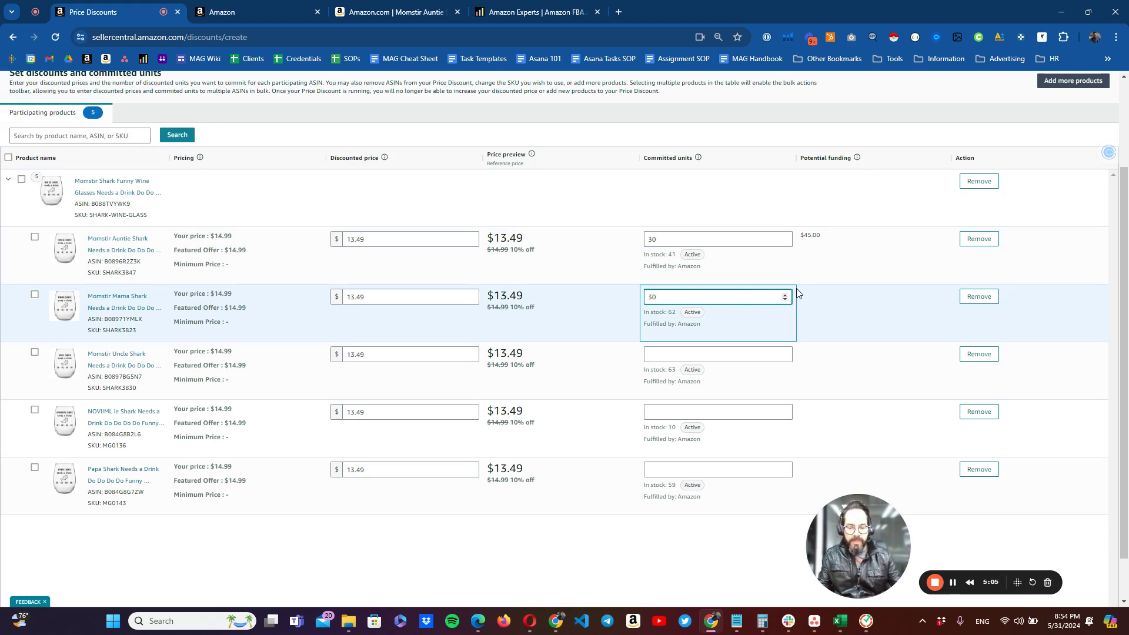
{"action": "left_click", "coordinate": [664, 354]}
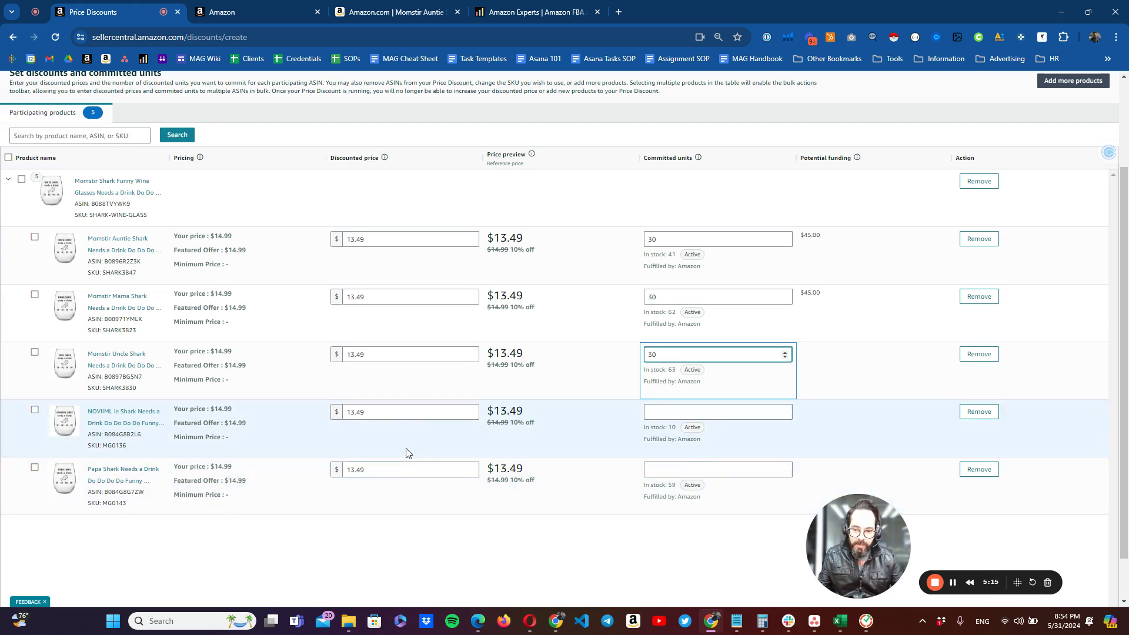
Remove the NOVIIML SKU, which has only 10 units in stock, from the discount
{"action": "double_click", "coordinate": [673, 428]}
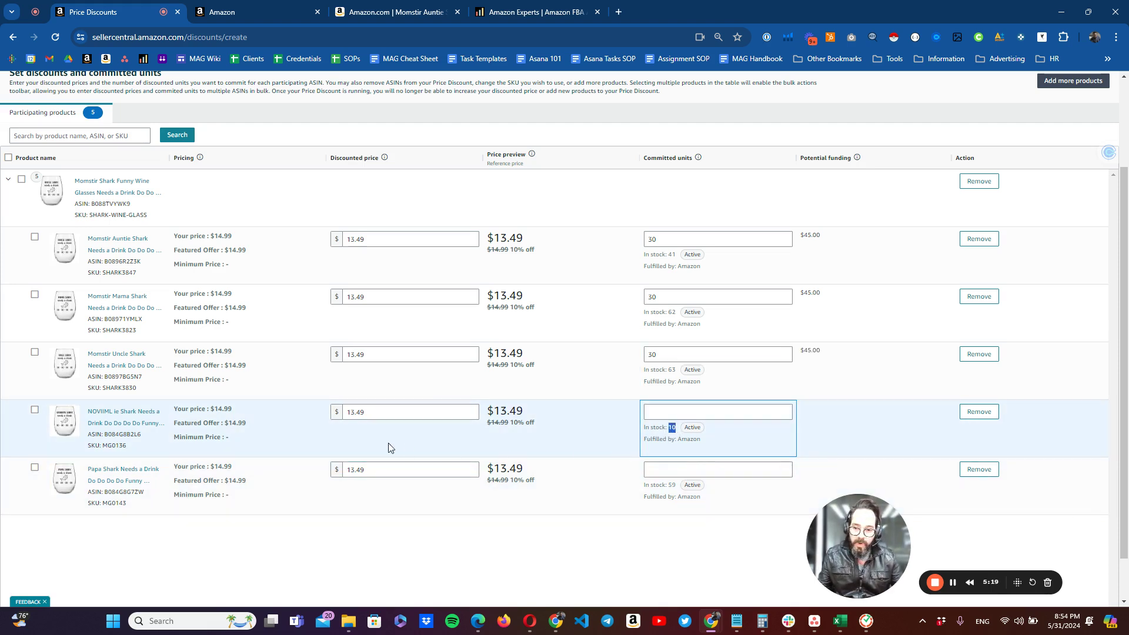
{"action": "left_click", "coordinate": [391, 447]}
{"action": "left_click", "coordinate": [34, 411]}
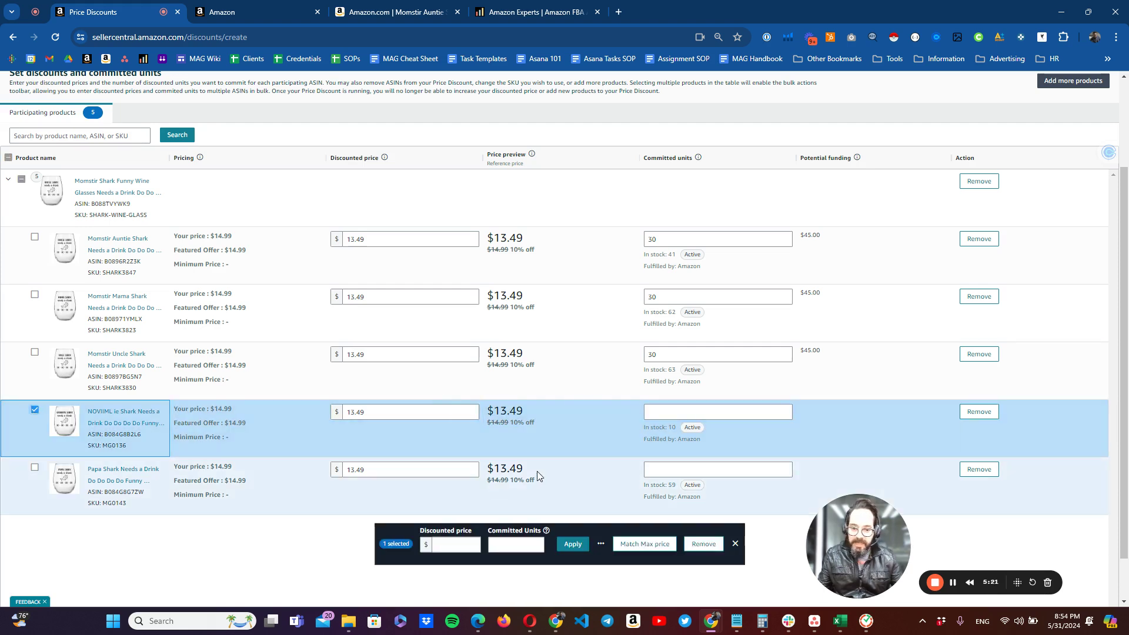
{"action": "left_click", "coordinate": [705, 544]}
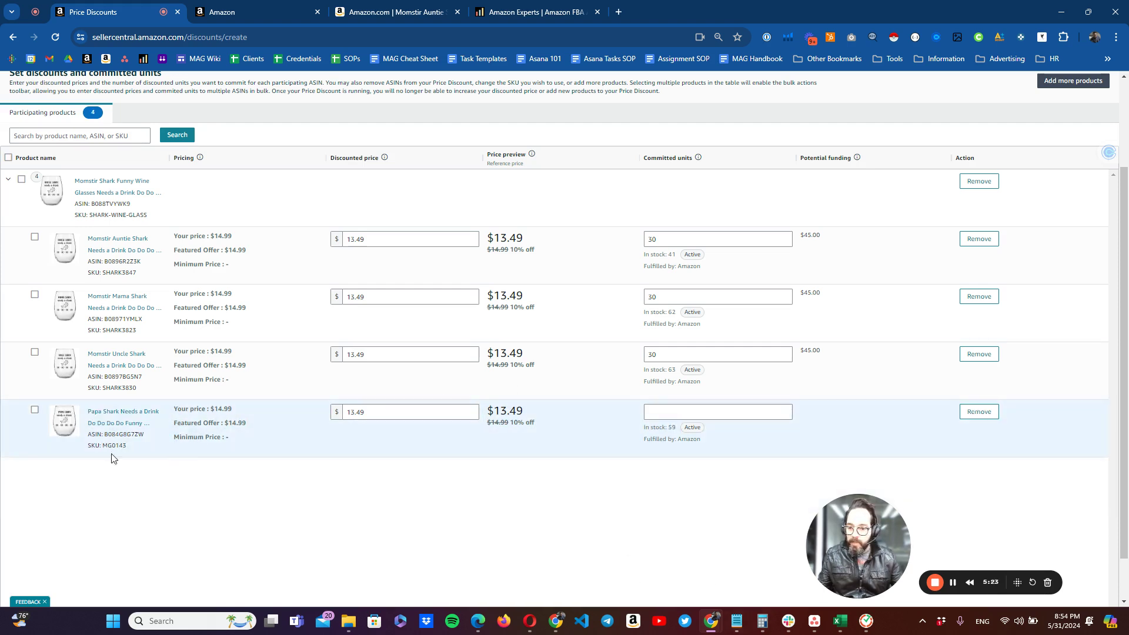
Commit 30 units for Papa Shark, totaling $180.00 potential funding
{"action": "left_click", "coordinate": [670, 412]}
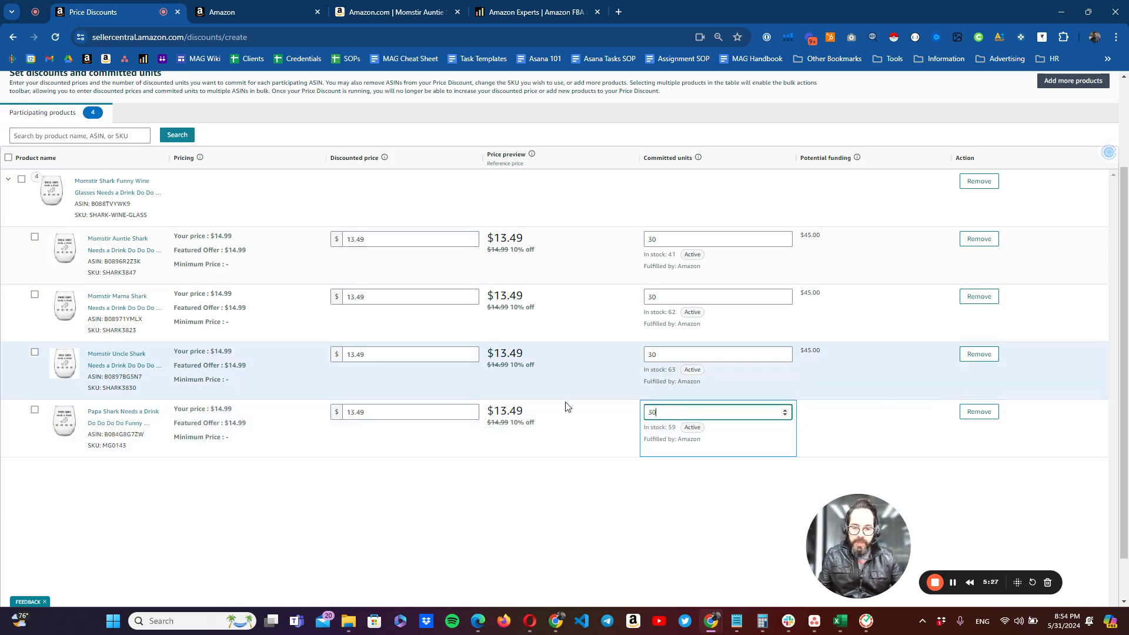
{"action": "left_click", "coordinate": [570, 451]}
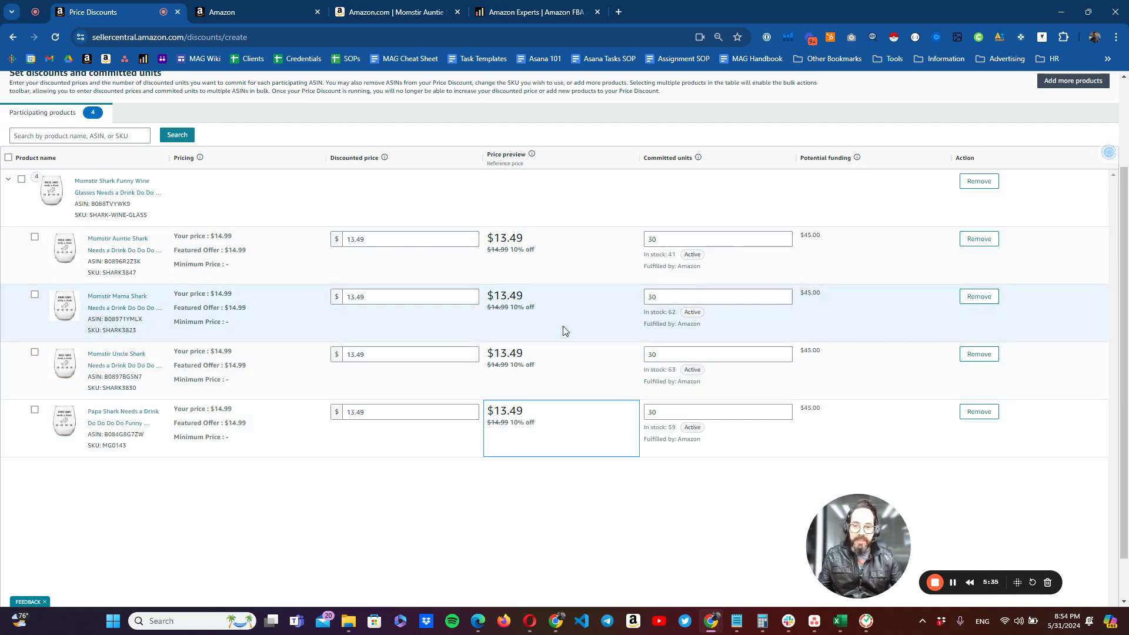
{"action": "scroll", "coordinate": [600, 374], "scroll_direction": "up", "scroll_amount": 1}
Submit the price discount and refresh the Price Discounts list to show it Processing
{"action": "scroll", "coordinate": [600, 374], "scroll_direction": "up", "scroll_amount": 2}
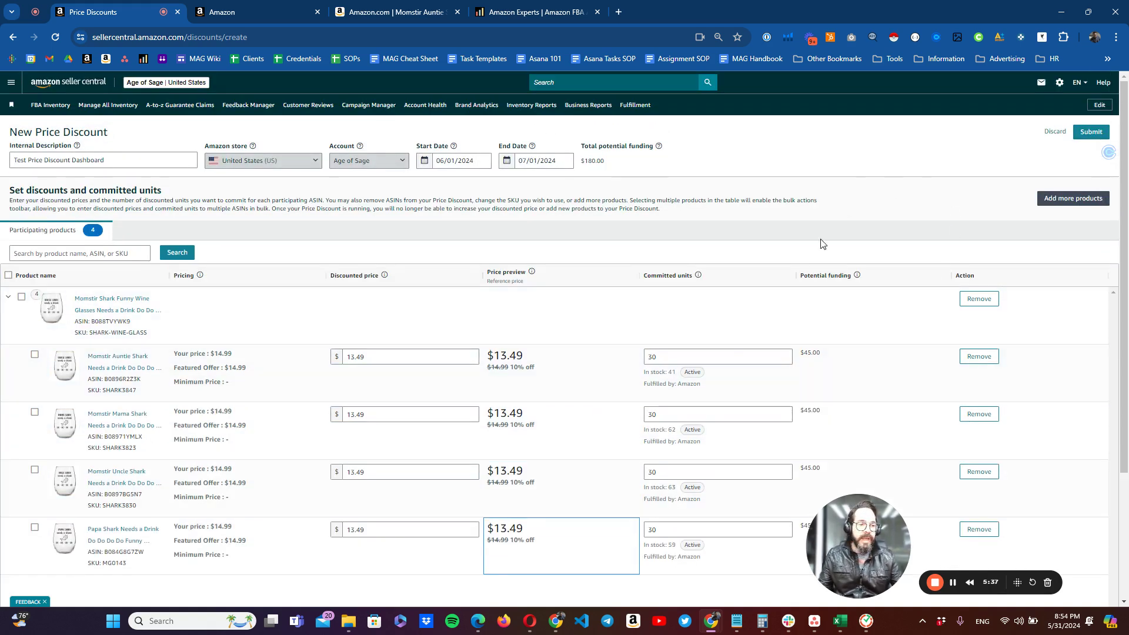
{"action": "left_click", "coordinate": [1091, 133]}
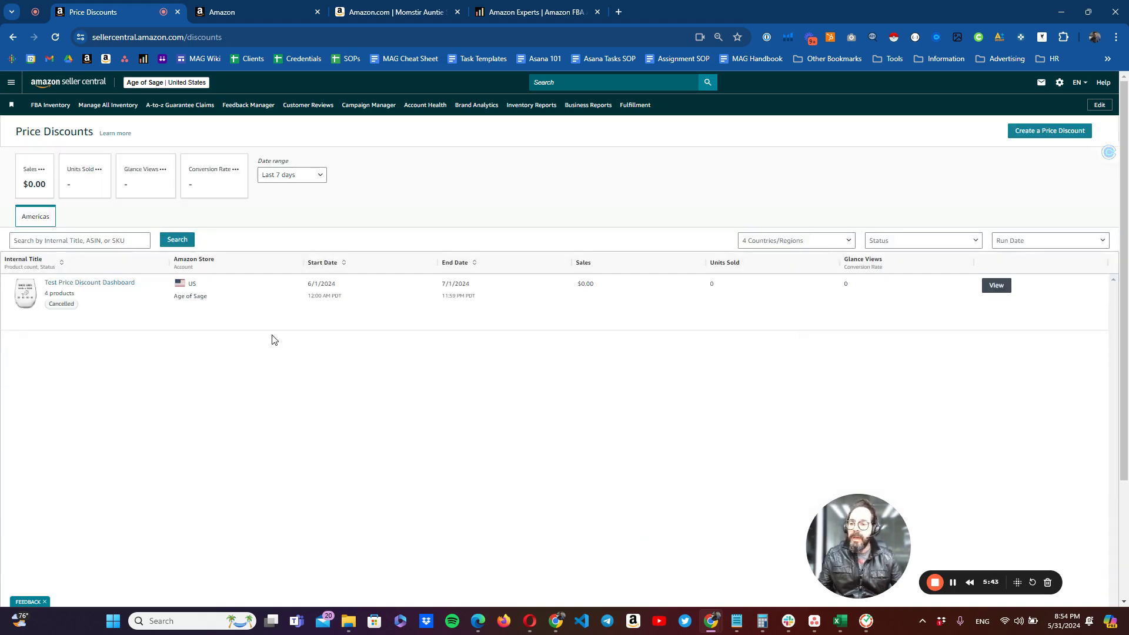
{"action": "left_click", "coordinate": [54, 38]}
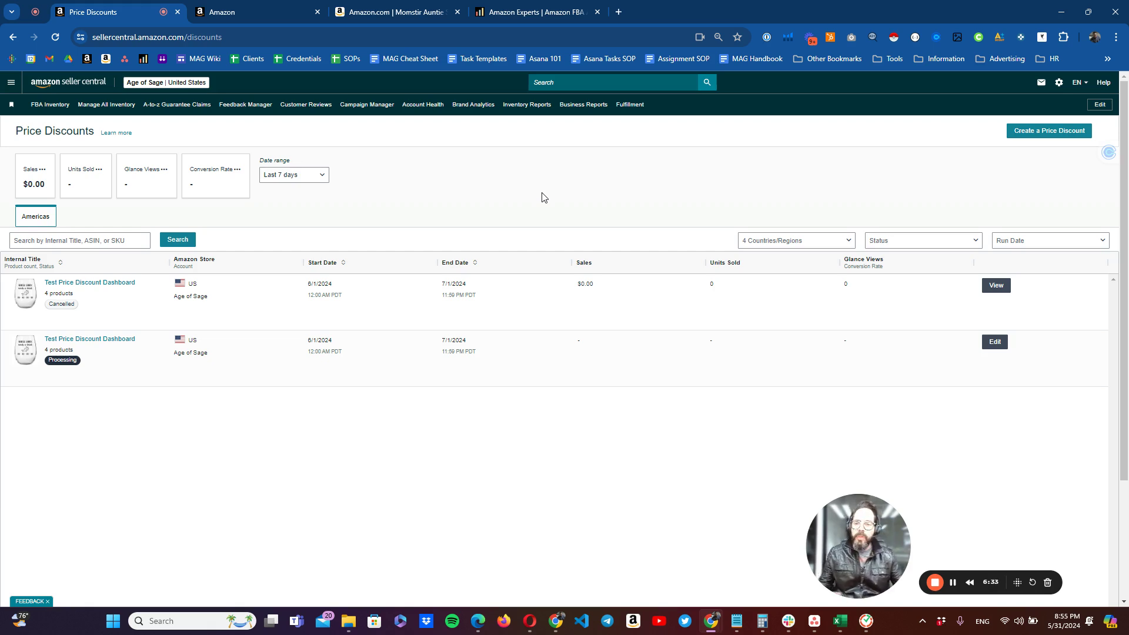
Switch to the 'Amazon Experts | Amazon FBA' tab showing the My Amazon Guy homepage
{"action": "left_click", "coordinate": [539, 14]}
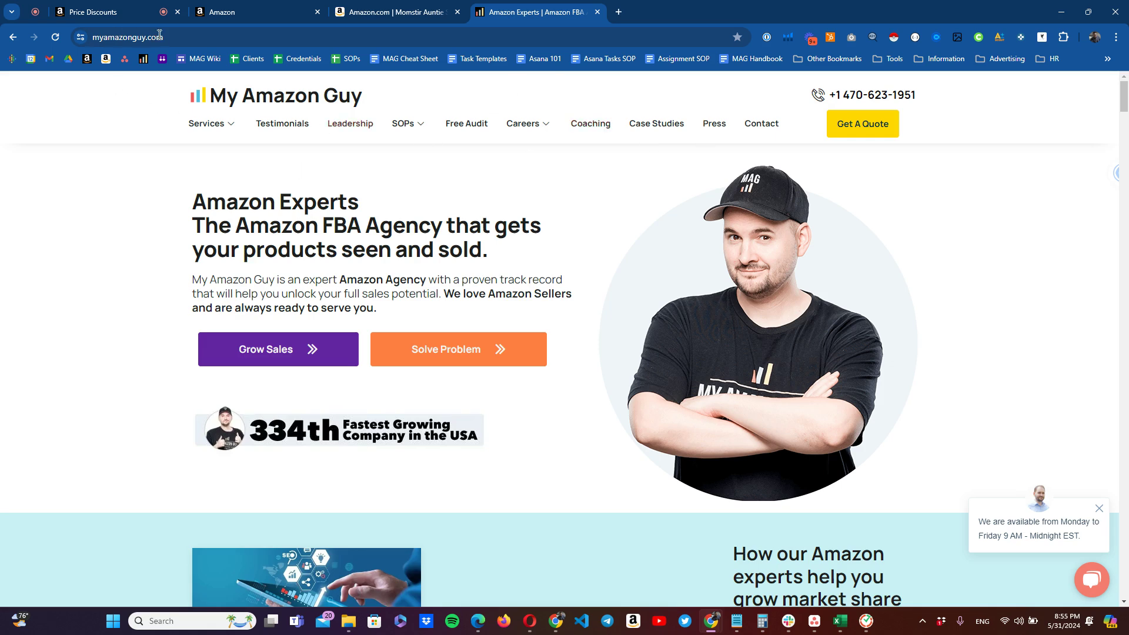